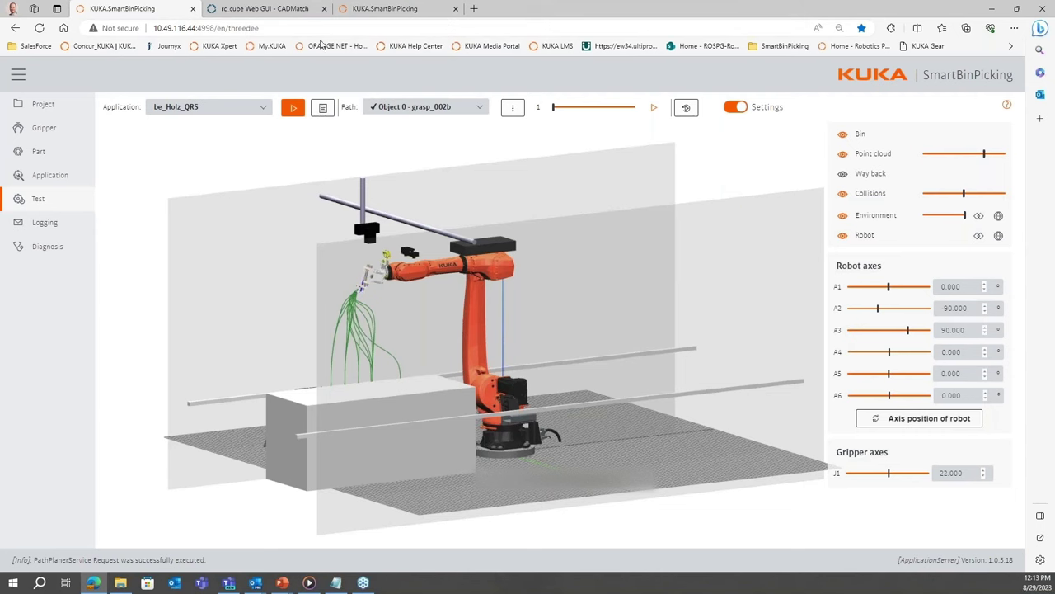
# Step: Switch to the rc_cube CADMatch module and view the available templates without changing the selection
pyautogui.click(264, 9)
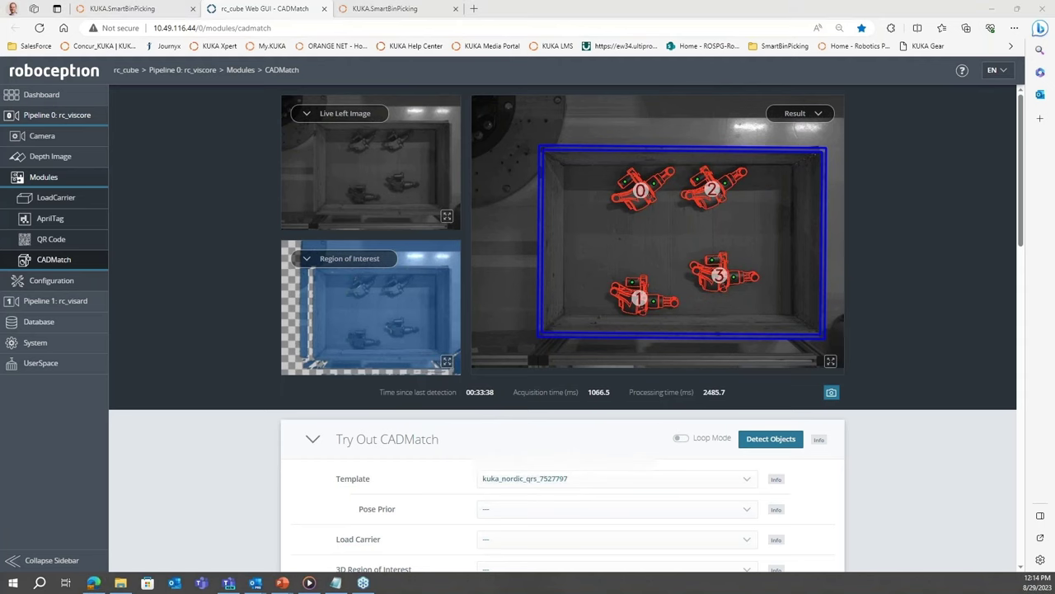
pyautogui.scroll(-2, 540, 354)
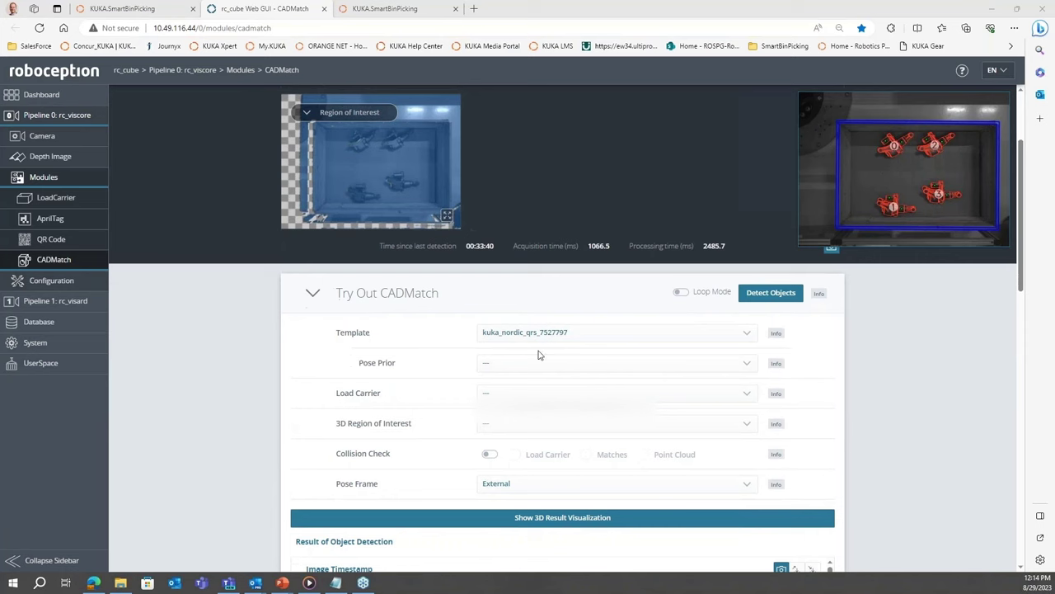
pyautogui.click(747, 332)
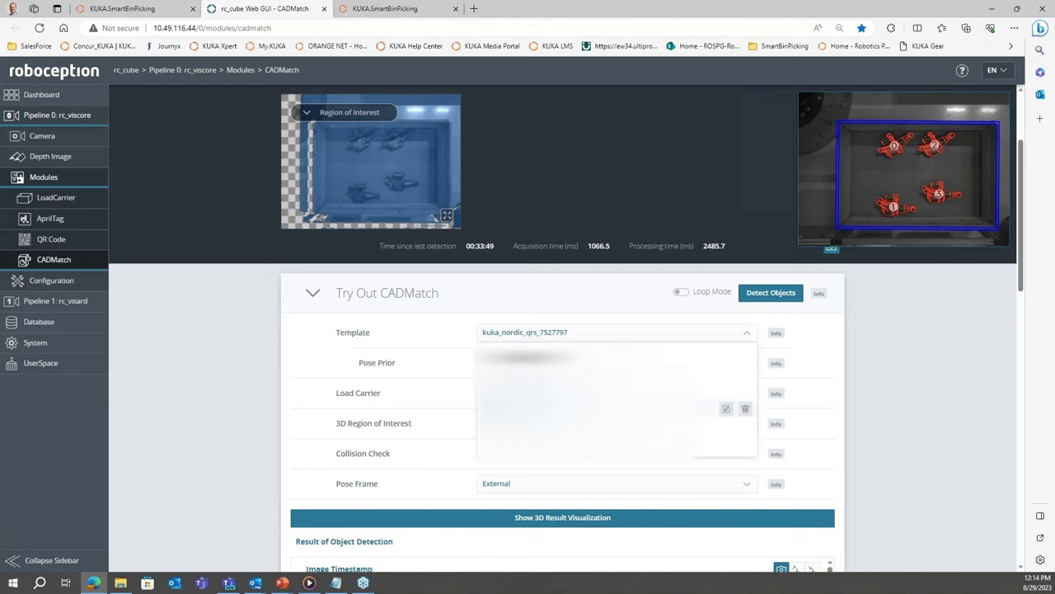
pyautogui.click(867, 406)
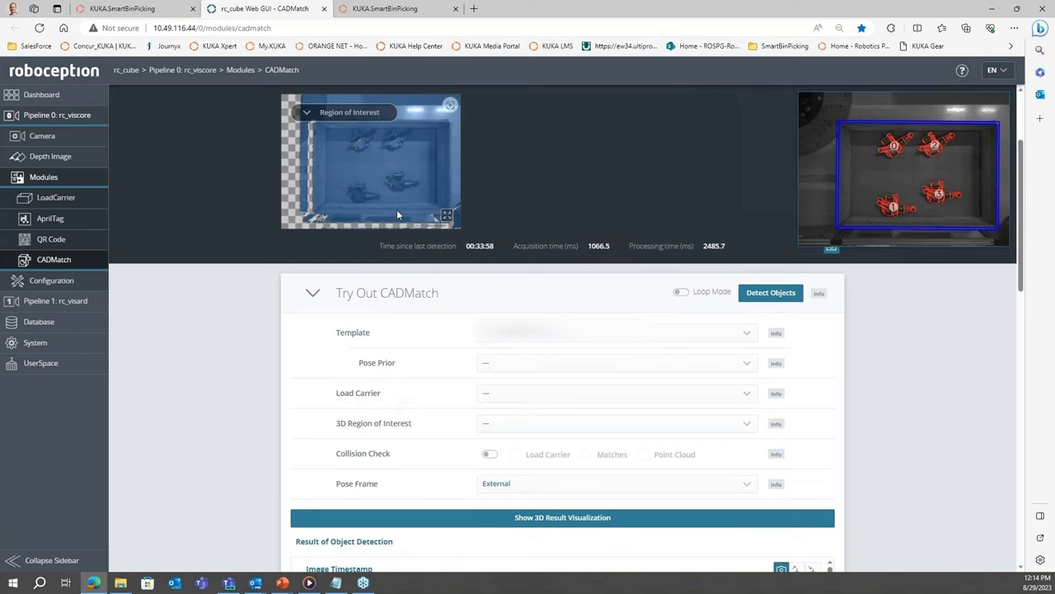
# Step: Review the CADMatch object detection, refinement and grasp filtering settings along with the previous detection's match scores
pyautogui.scroll(-1, 348, 379)
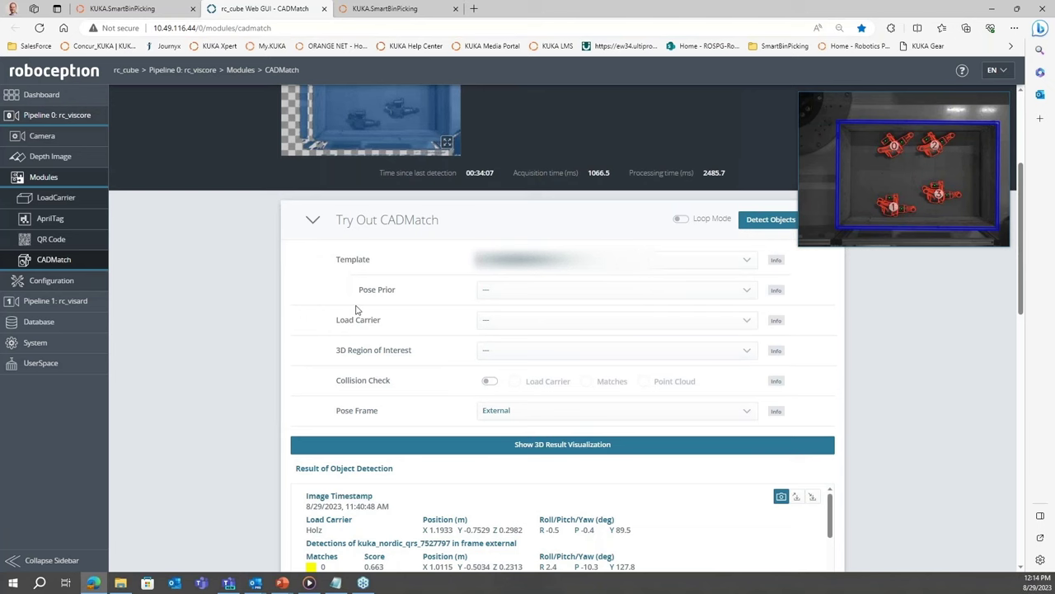
pyautogui.scroll(-7, 223, 375)
pyautogui.scroll(-1, 222, 385)
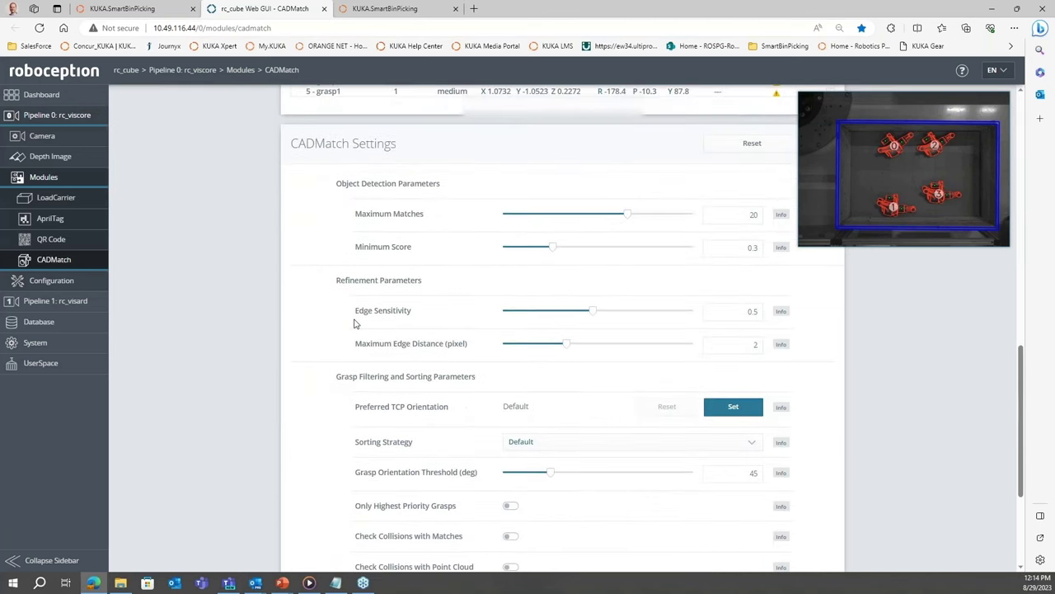
pyautogui.scroll(-1, 288, 335)
pyautogui.scroll(1, 297, 332)
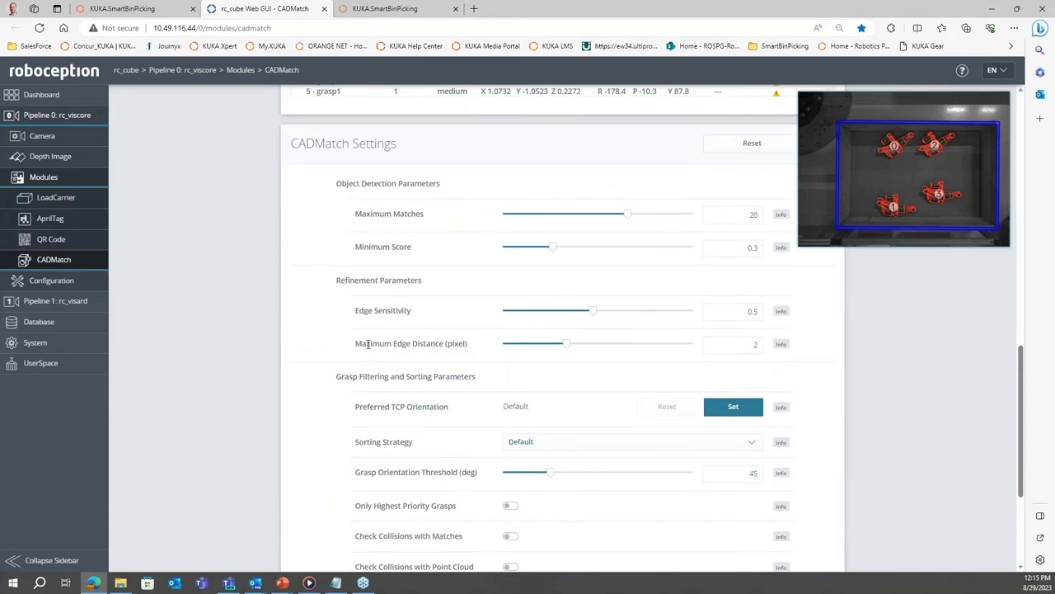
pyautogui.scroll(-1, 292, 400)
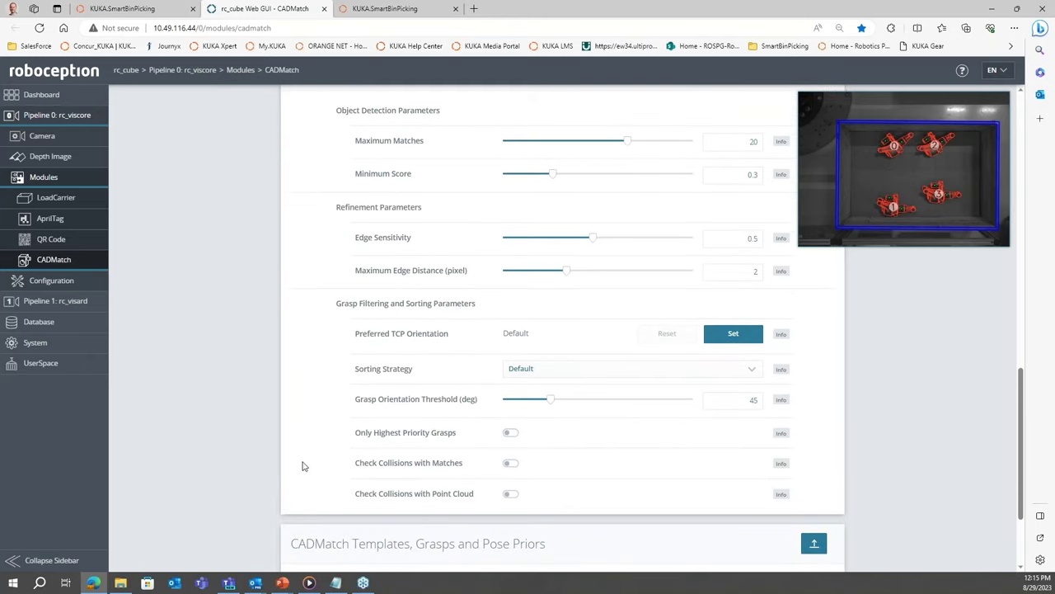
pyautogui.scroll(-2, 301, 464)
pyautogui.scroll(4, 302, 460)
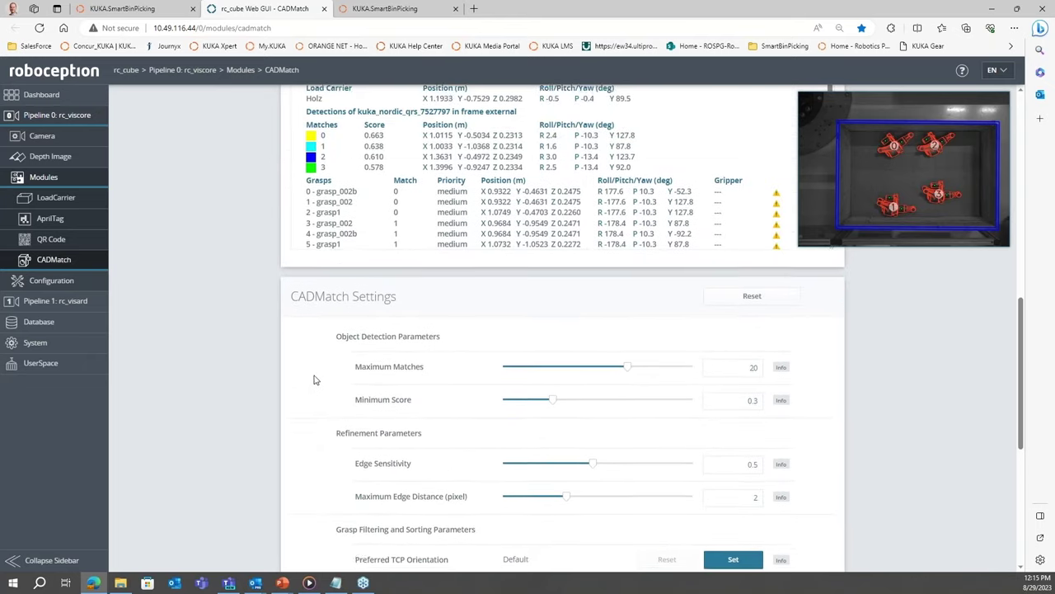
pyautogui.scroll(1, 335, 279)
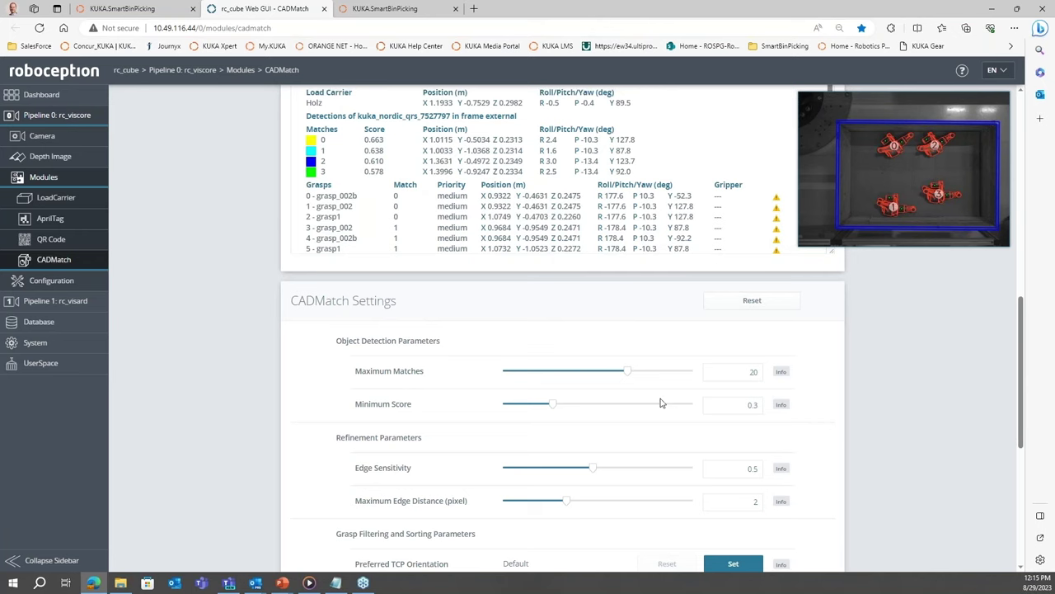
pyautogui.scroll(2, 612, 364)
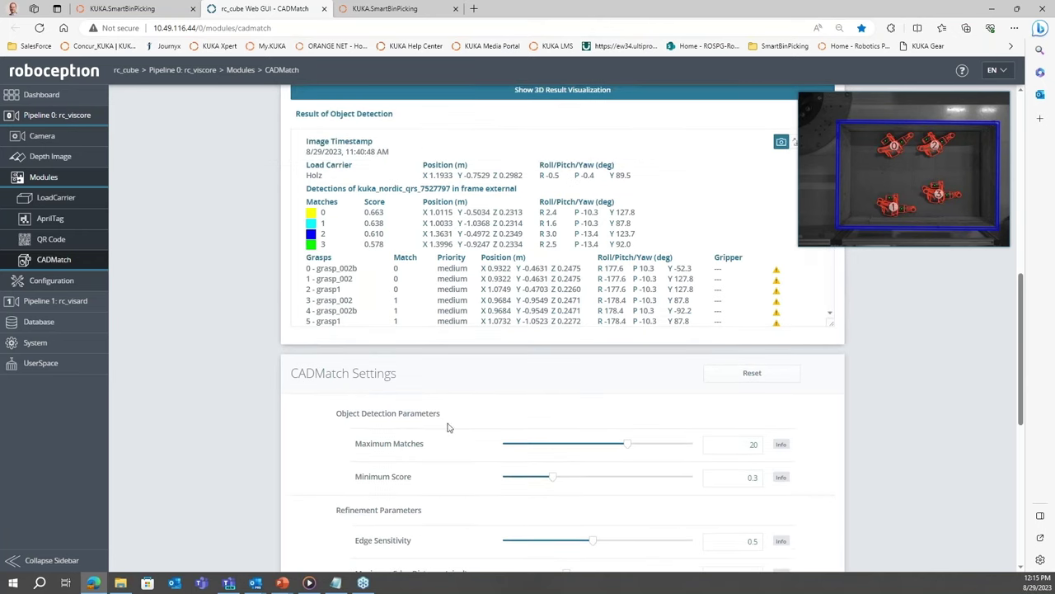
pyautogui.scroll(3, 529, 409)
pyautogui.scroll(4, 528, 408)
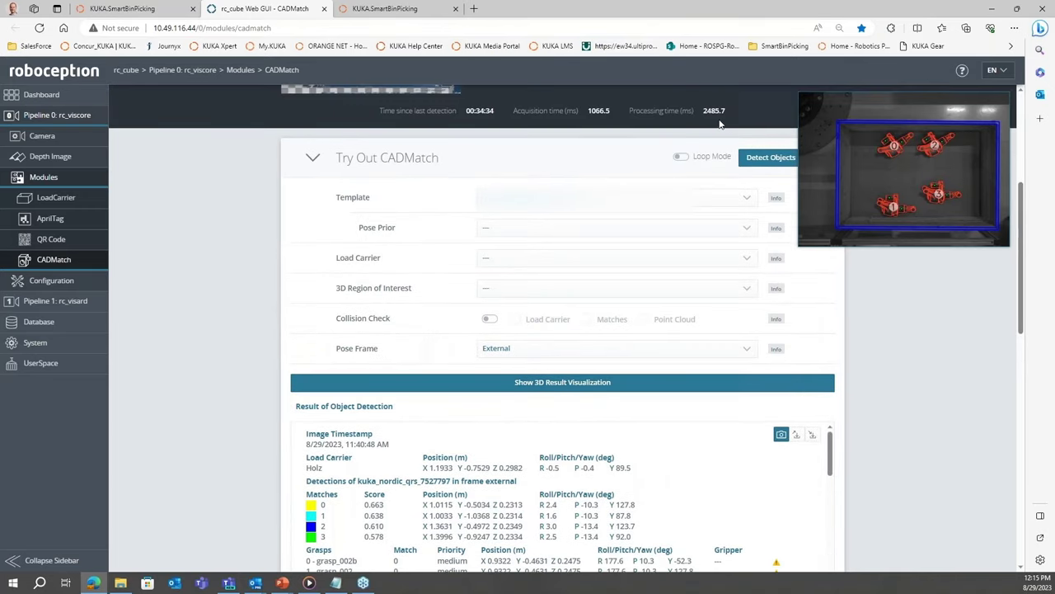
pyautogui.scroll(-5, 441, 451)
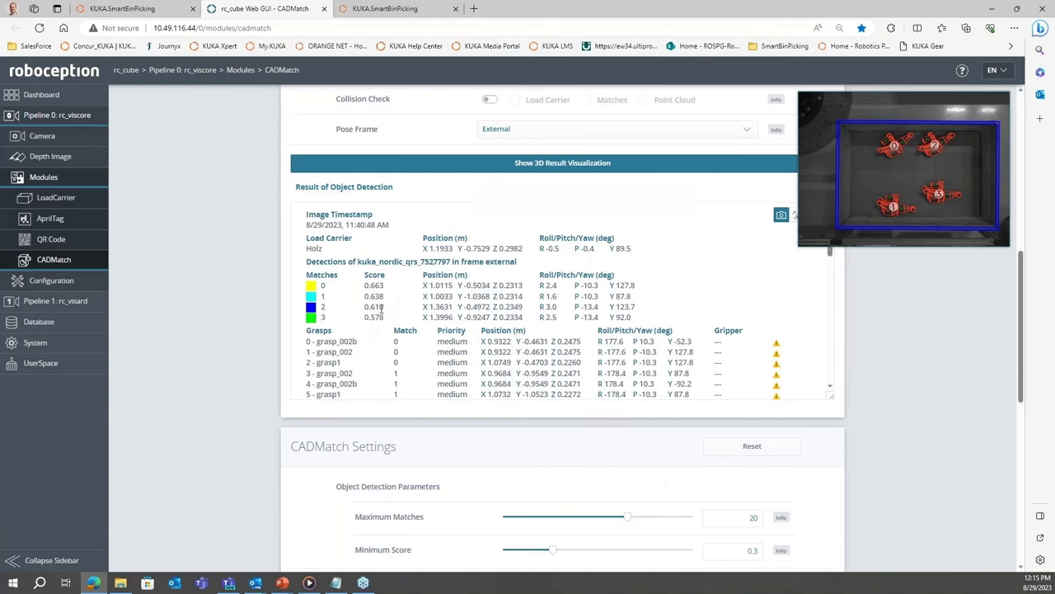
# Step: Run a new CADMatch object detection on the bin and check its acquisition and processing times
pyautogui.scroll(6, 381, 309)
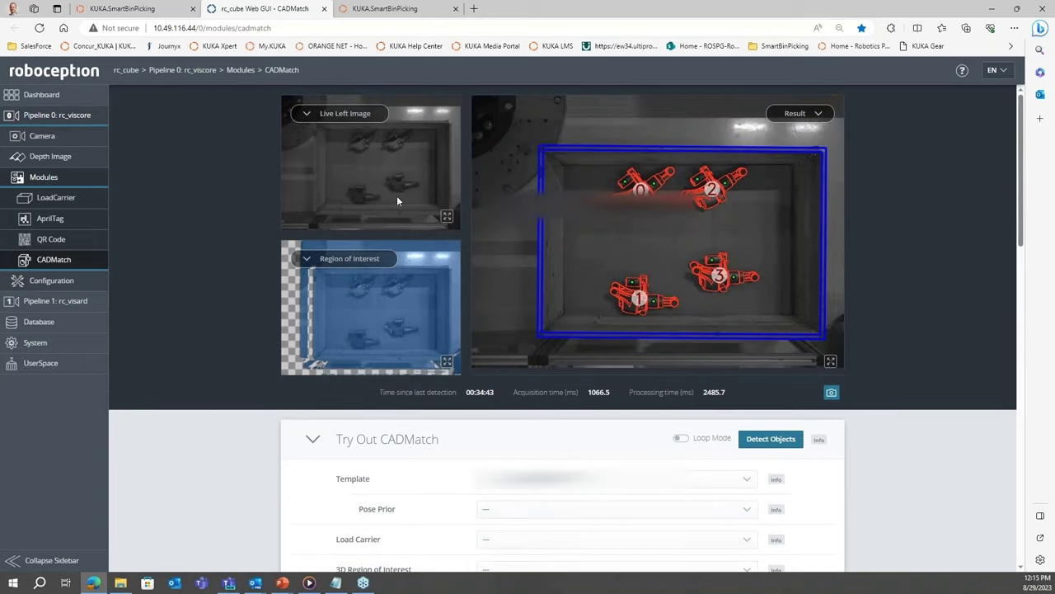
pyautogui.click(769, 438)
pyautogui.moveTo(521, 392); pyautogui.dragTo(581, 393)
pyautogui.click(614, 397)
pyautogui.click(589, 406)
pyautogui.moveTo(699, 392); pyautogui.dragTo(731, 394)
pyautogui.click(726, 400)
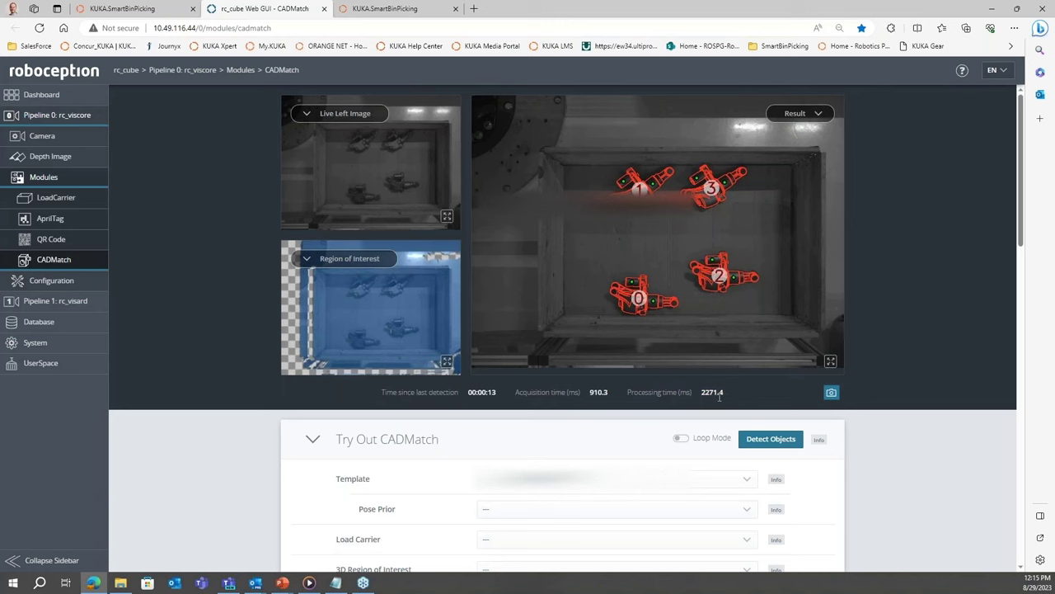
# Step: Examine the new detection's matches, with their scores and poses, and the list of grasps computed for them
pyautogui.scroll(-5, 271, 445)
pyautogui.scroll(-5, 561, 371)
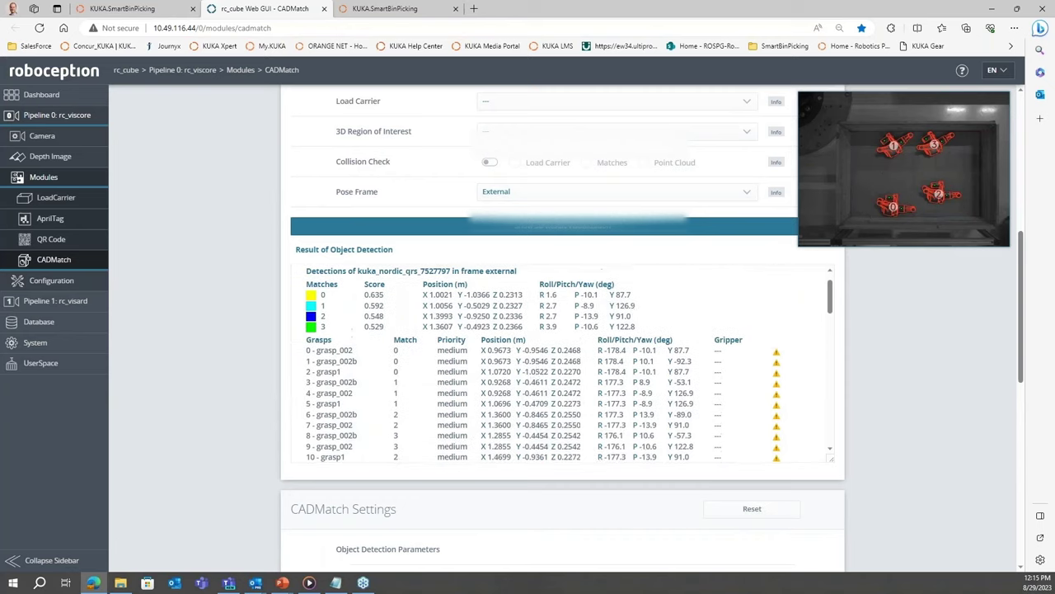
pyautogui.scroll(1, 399, 345)
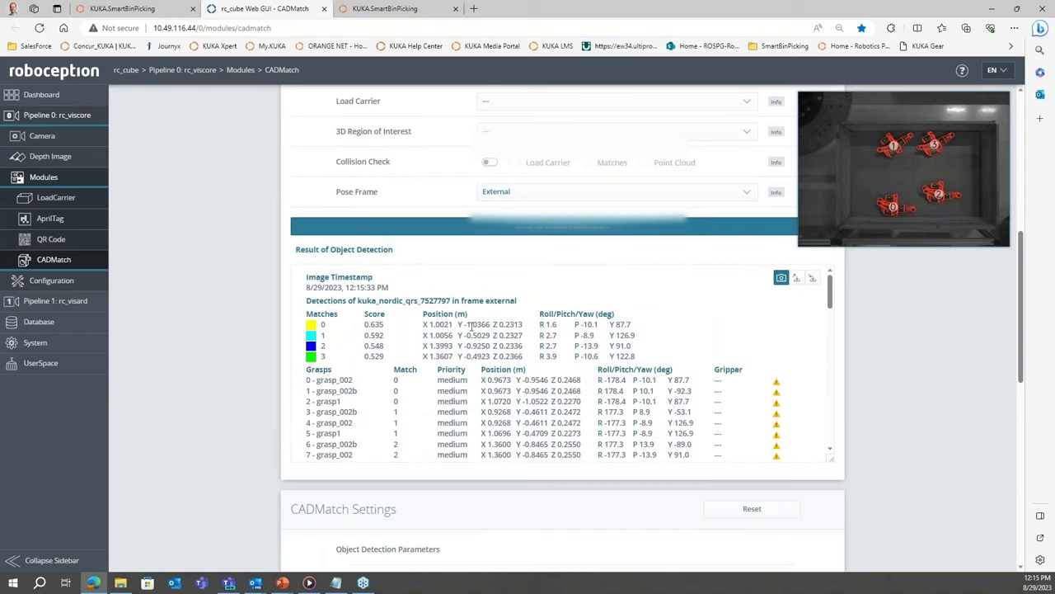
pyautogui.scroll(-1, 538, 377)
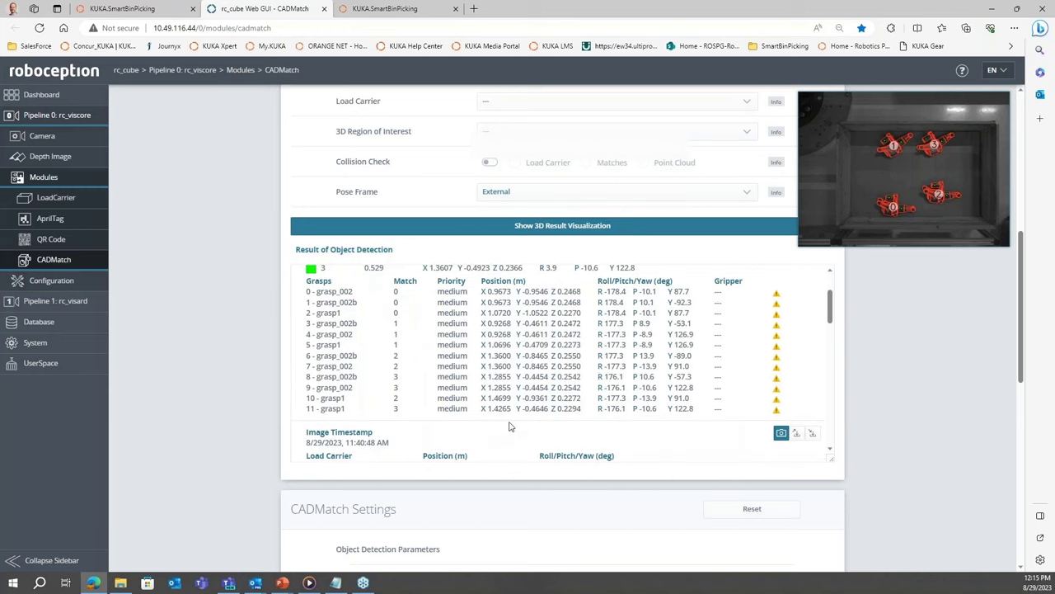
pyautogui.scroll(2, 497, 426)
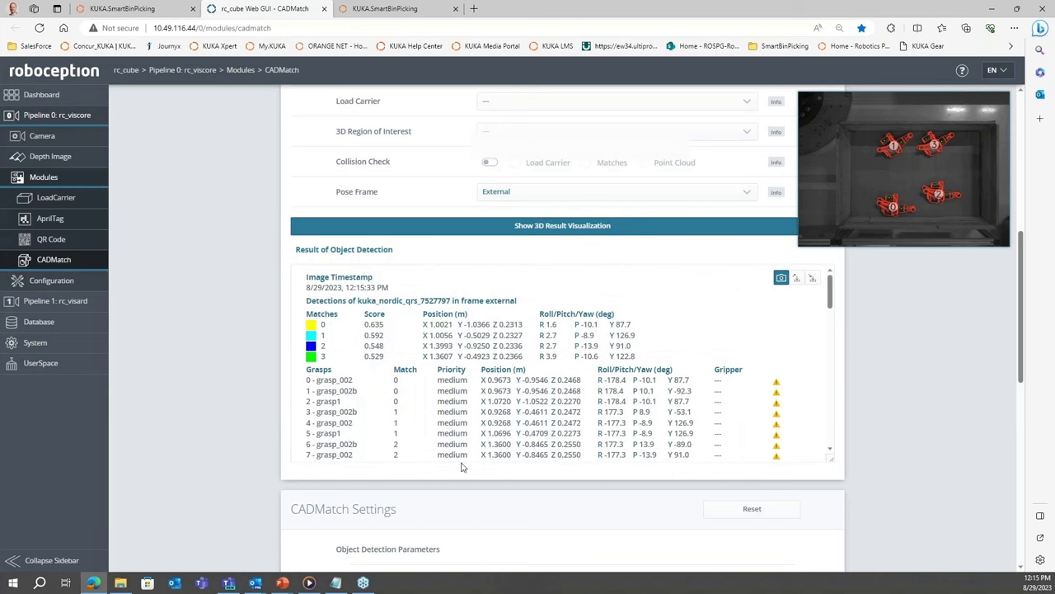
pyautogui.moveTo(663, 363); pyautogui.dragTo(309, 311)
pyautogui.click(664, 319)
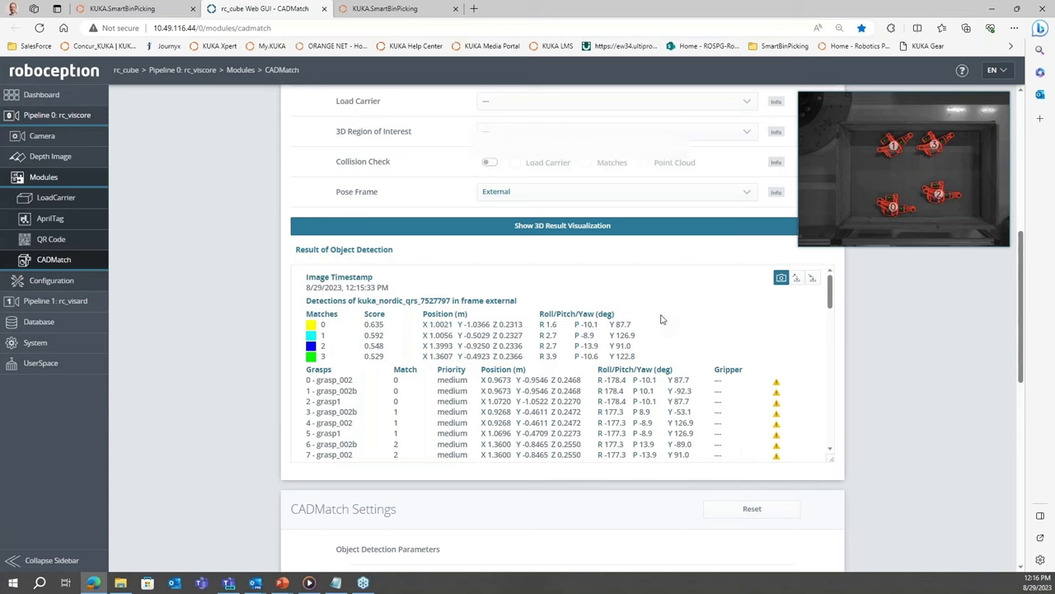
# Step: Switch to the SmartBinPicking project view and inspect the robot cell's collision environment from several angles
pyautogui.click(380, 10)
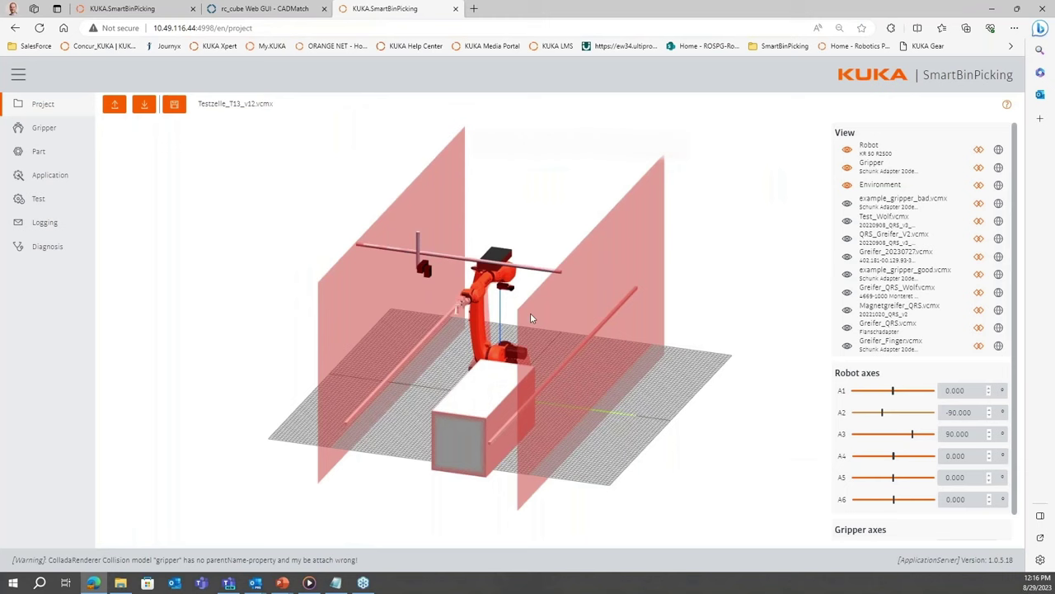
pyautogui.moveTo(616, 361); pyautogui.dragTo(505, 390)
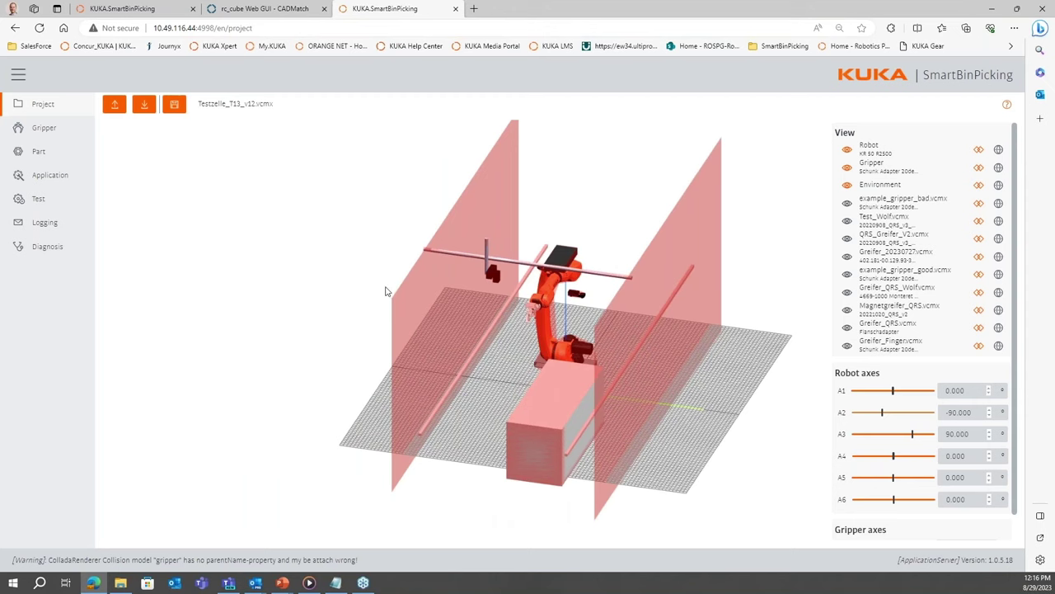
pyautogui.moveTo(645, 357); pyautogui.dragTo(569, 375)
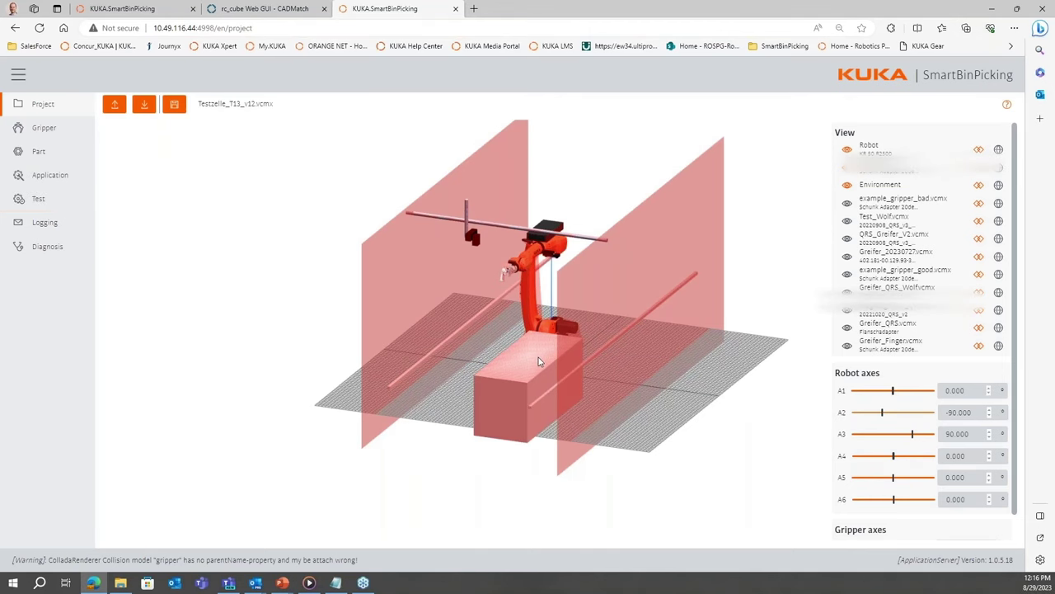
pyautogui.moveTo(539, 360); pyautogui.dragTo(555, 367)
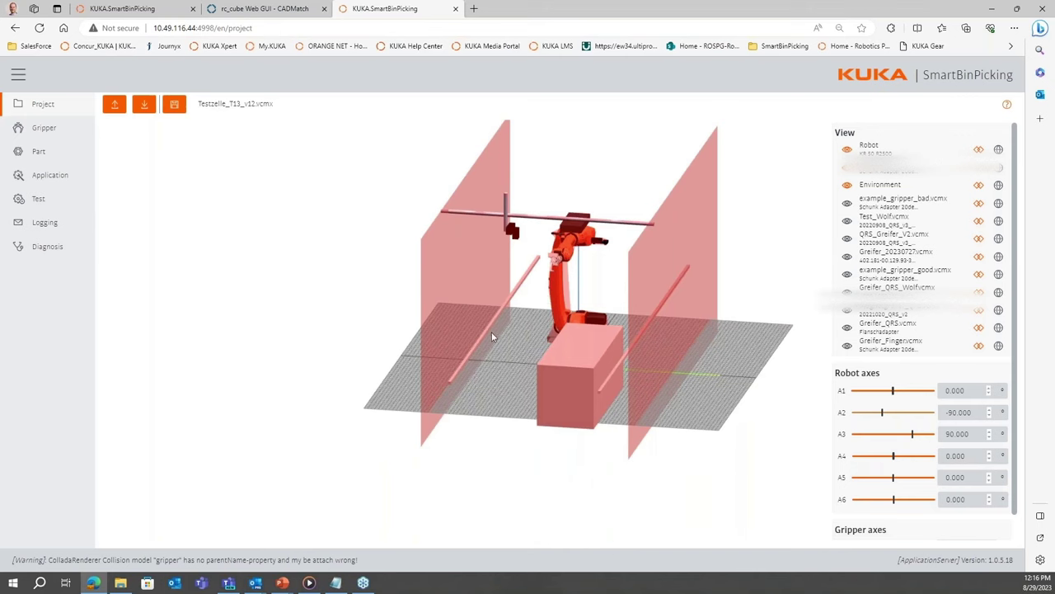
pyautogui.moveTo(657, 336); pyautogui.dragTo(511, 375)
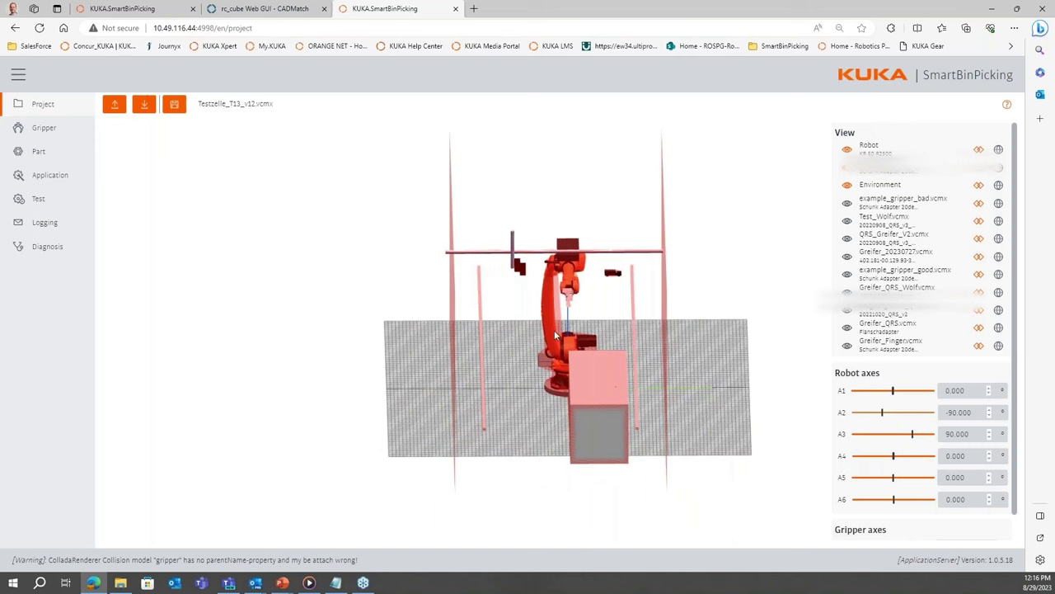
# Step: Open the gripper configuration, inspect the 3D gripper model, and view the available grippers and gripper states without changing them
pyautogui.click(33, 129)
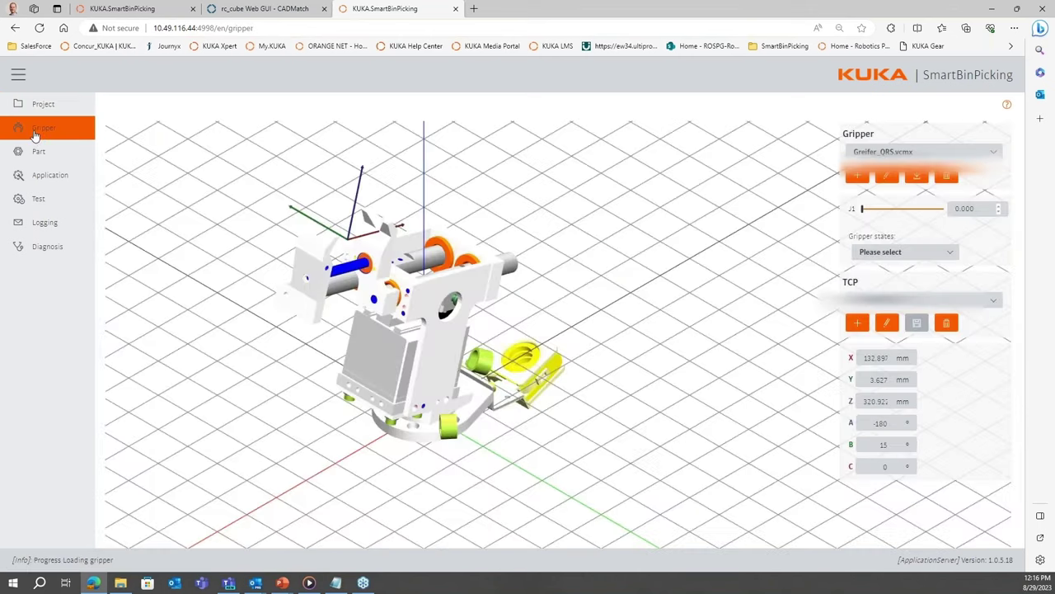
pyautogui.moveTo(532, 336); pyautogui.dragTo(729, 312)
pyautogui.click(996, 160)
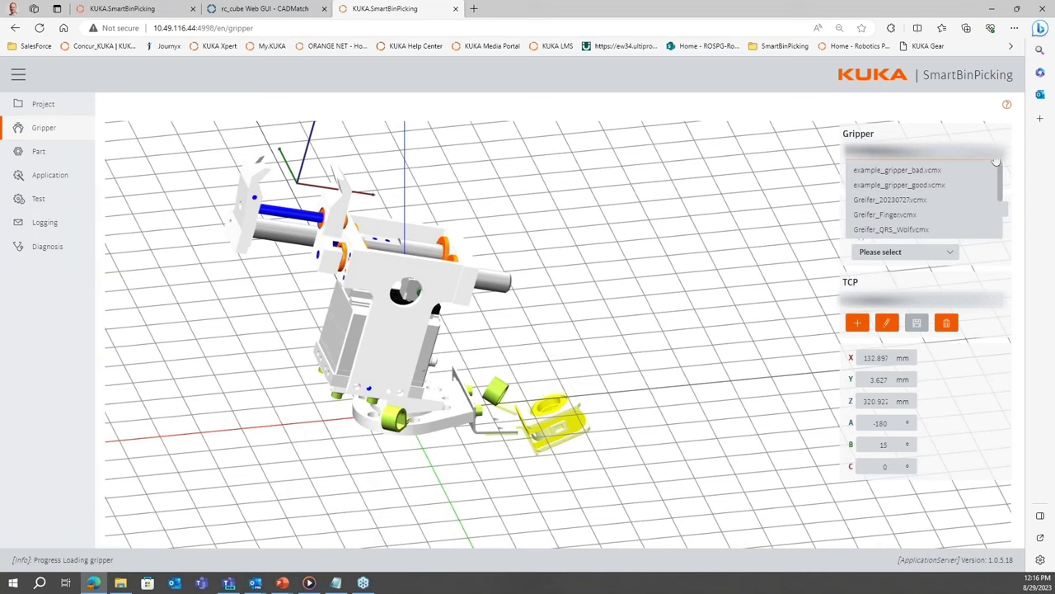
pyautogui.click(996, 160)
pyautogui.moveTo(577, 331); pyautogui.dragTo(548, 365)
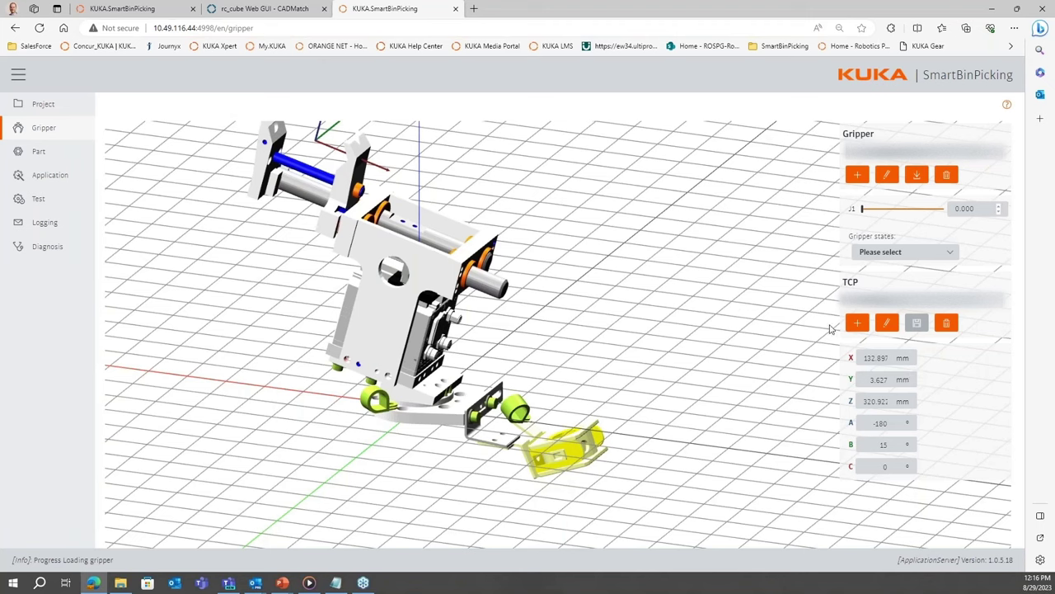
pyautogui.click(951, 256)
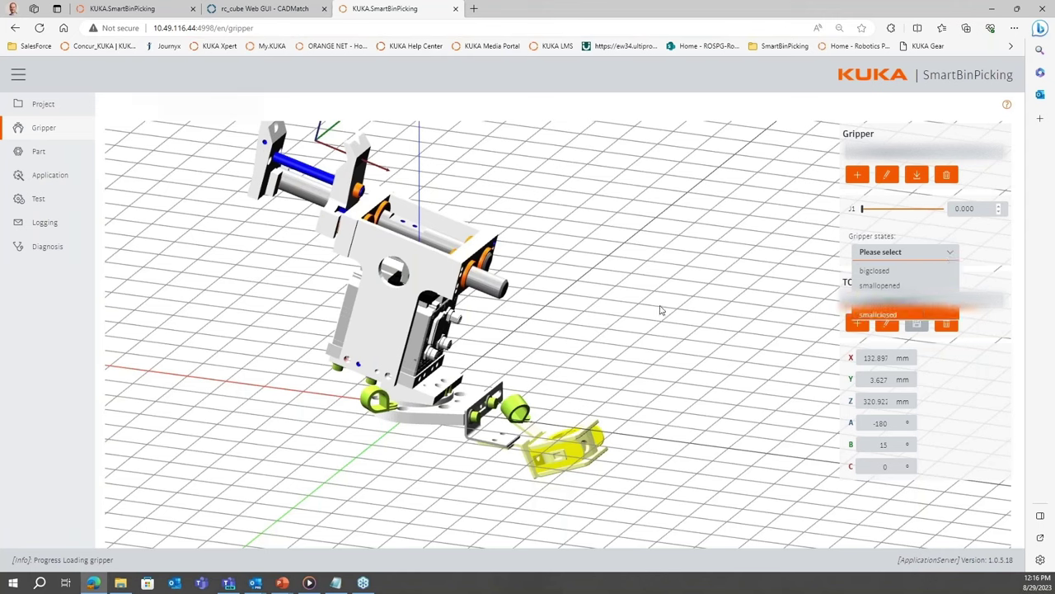
pyautogui.click(695, 254)
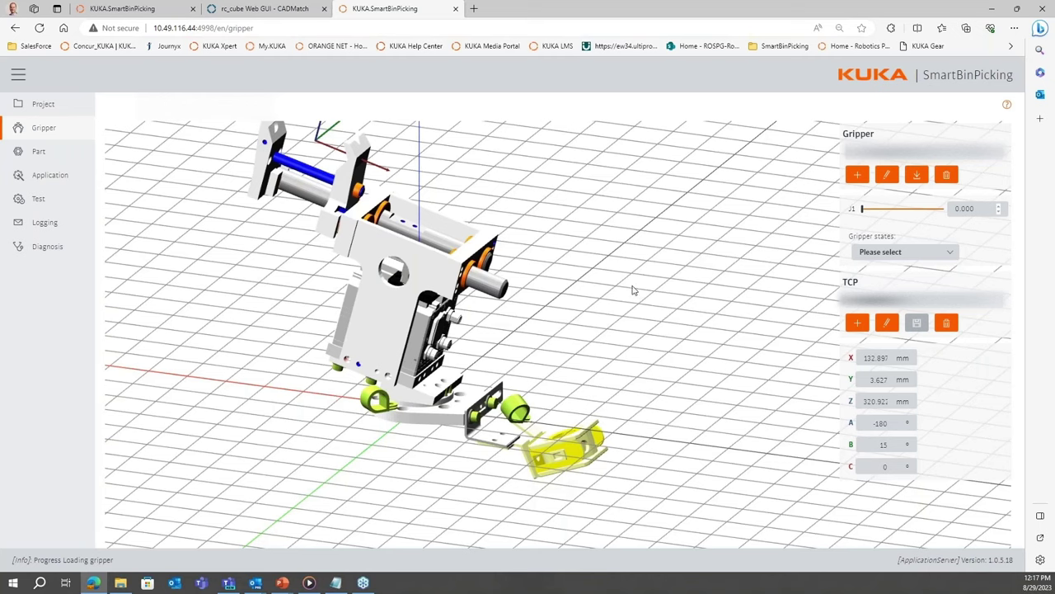
# Step: Open the part configuration, load the CADMatch template kuka_nordic_qrs_7527797, and inspect its collision envelope from another angle
pyautogui.click(63, 155)
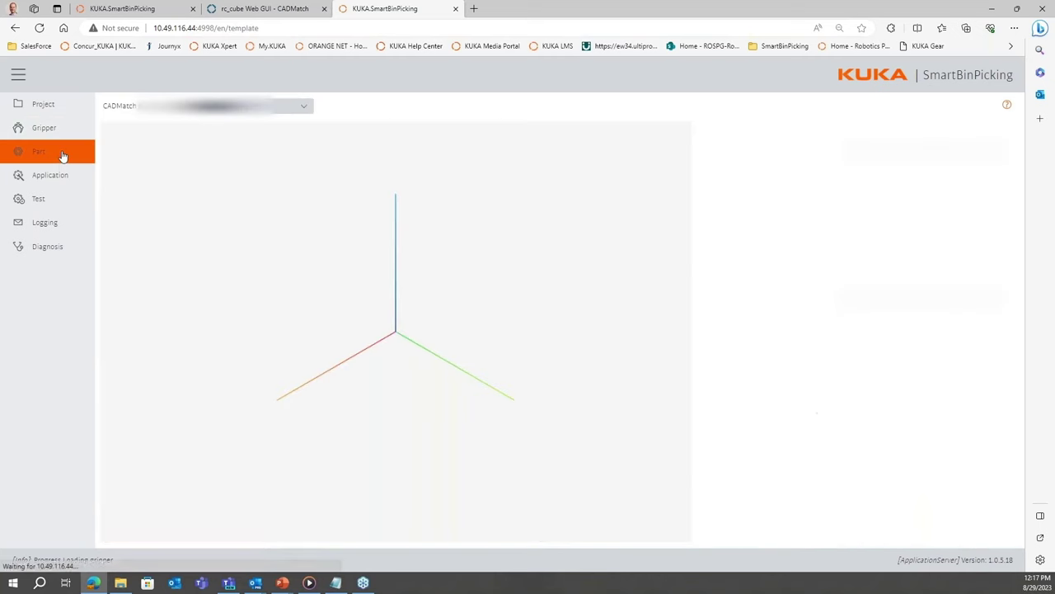
pyautogui.moveTo(207, 170); pyautogui.dragTo(298, 125)
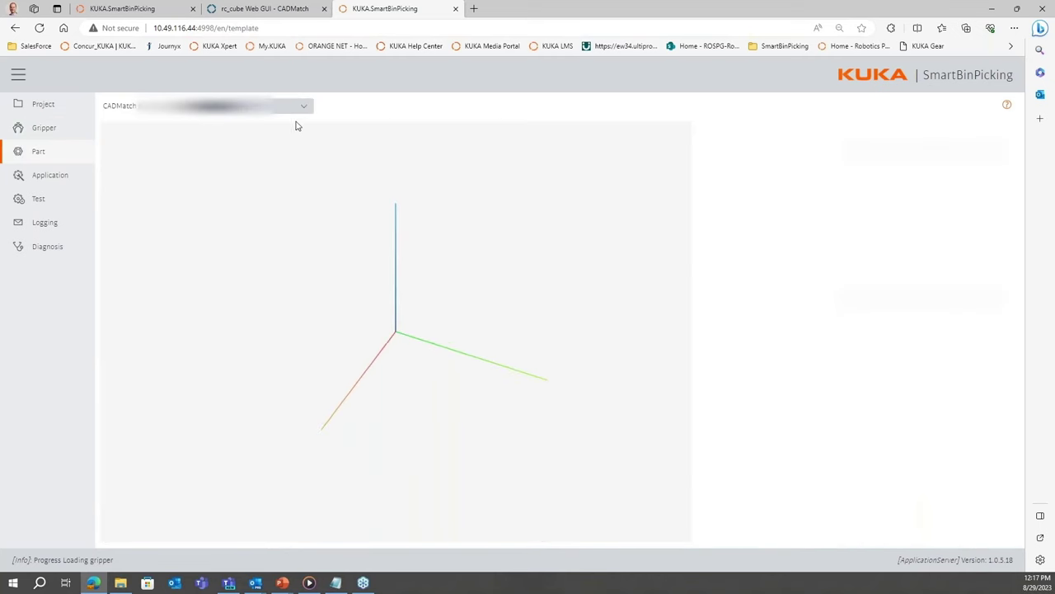
pyautogui.click(305, 109)
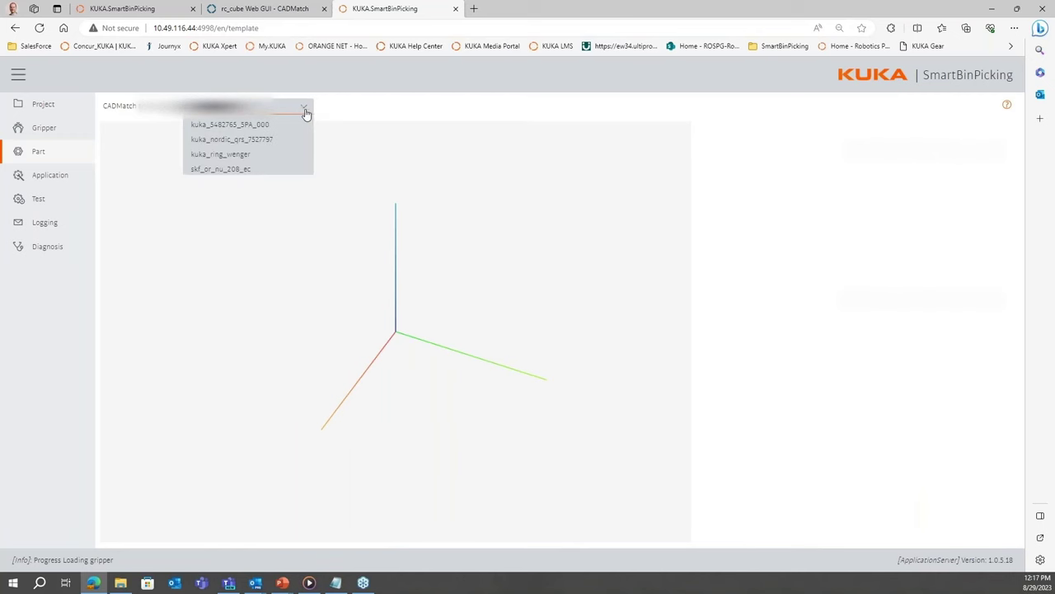
pyautogui.click(281, 140)
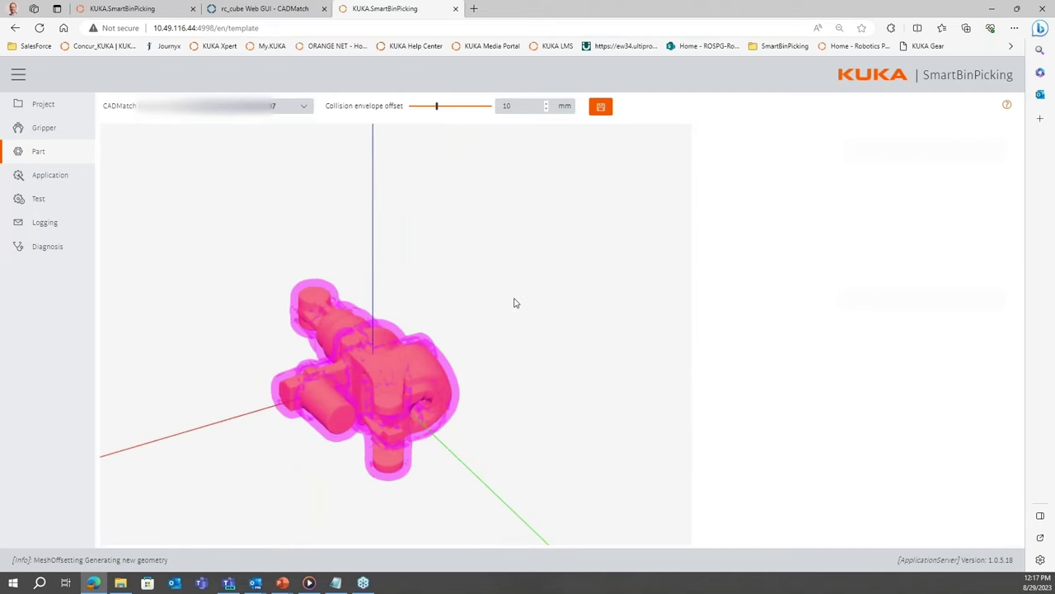
pyautogui.moveTo(454, 306); pyautogui.dragTo(426, 316)
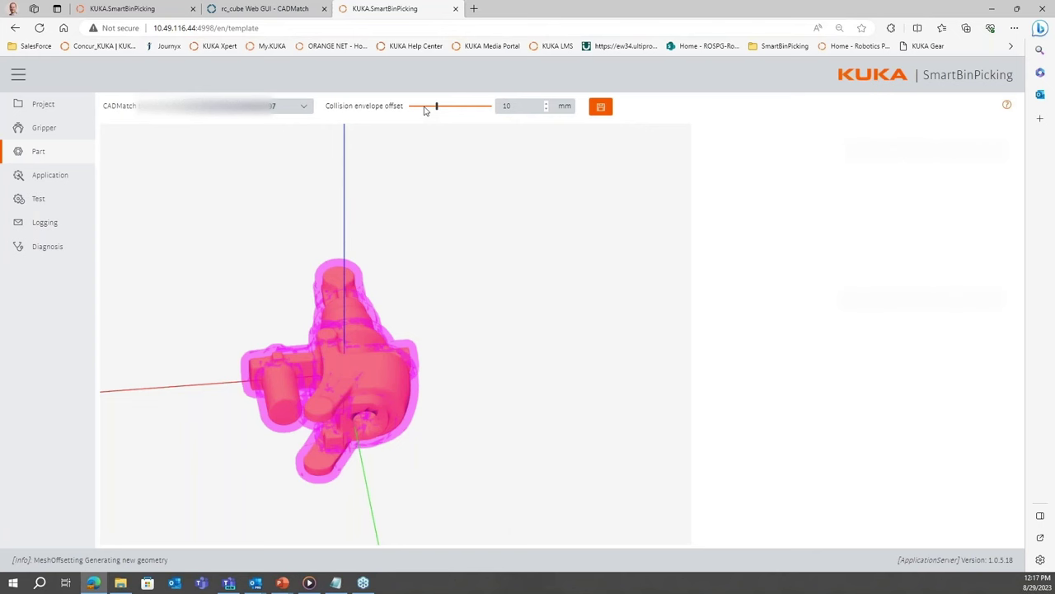
# Step: Try collision envelope offsets of 6, 20 and 10 mm on the part, and leave the page with the changes discarded
pyautogui.moveTo(421, 205); pyautogui.dragTo(448, 195)
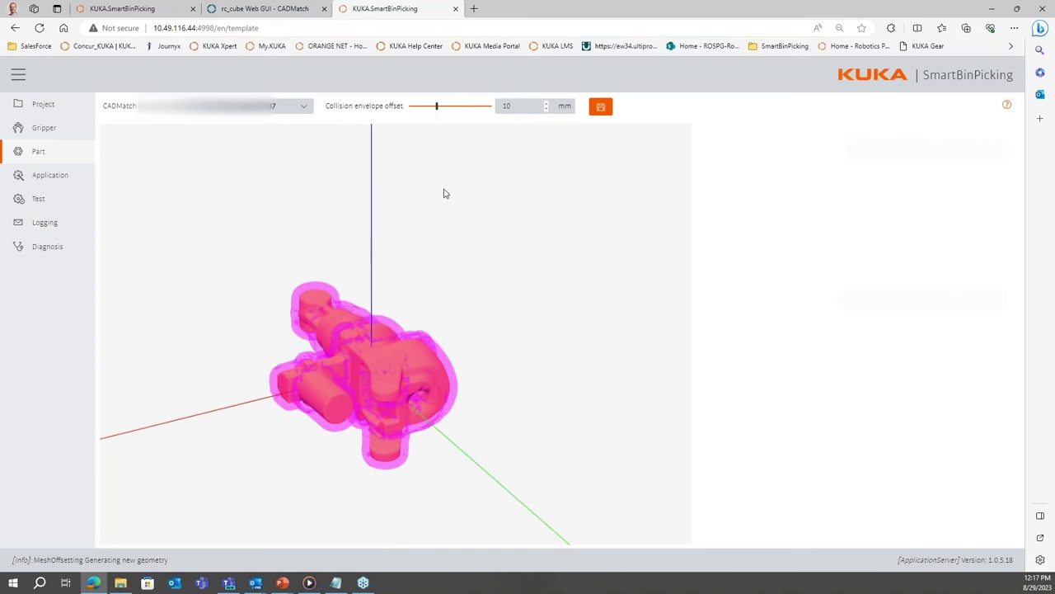
pyautogui.click(427, 107)
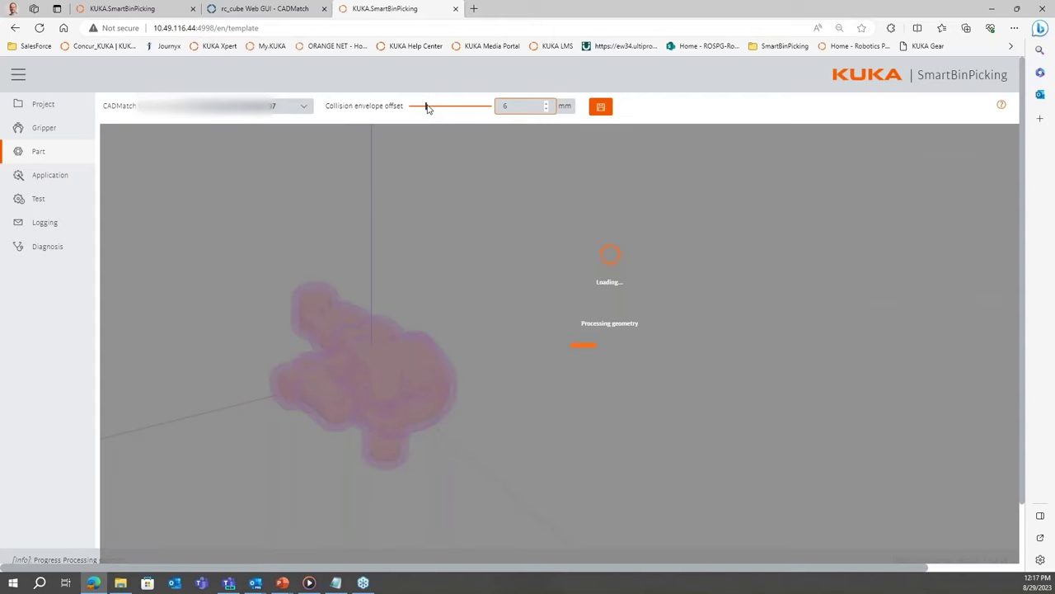
pyautogui.moveTo(426, 108); pyautogui.dragTo(436, 108)
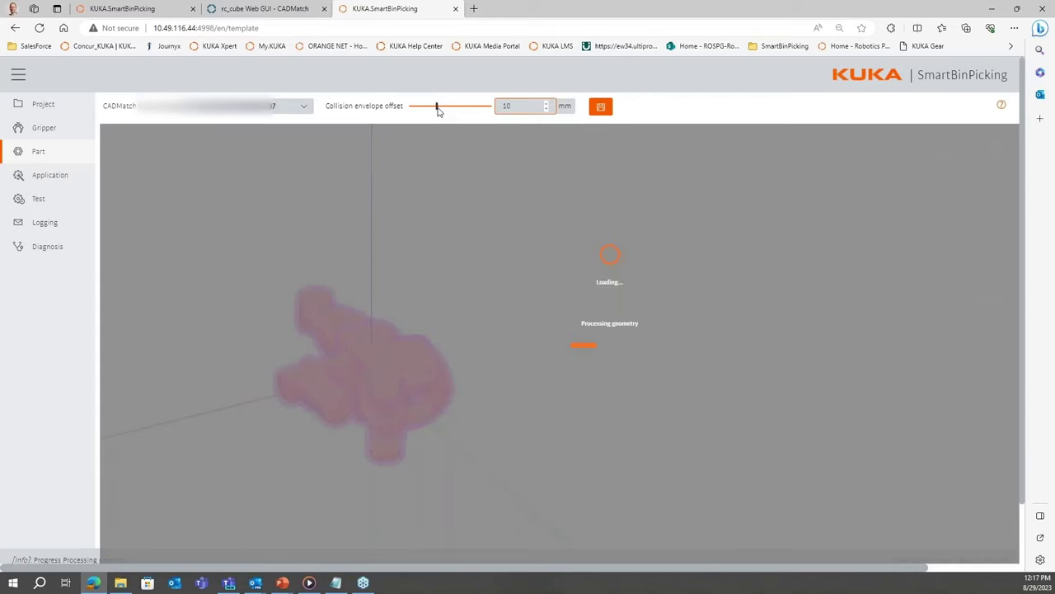
pyautogui.click(464, 107)
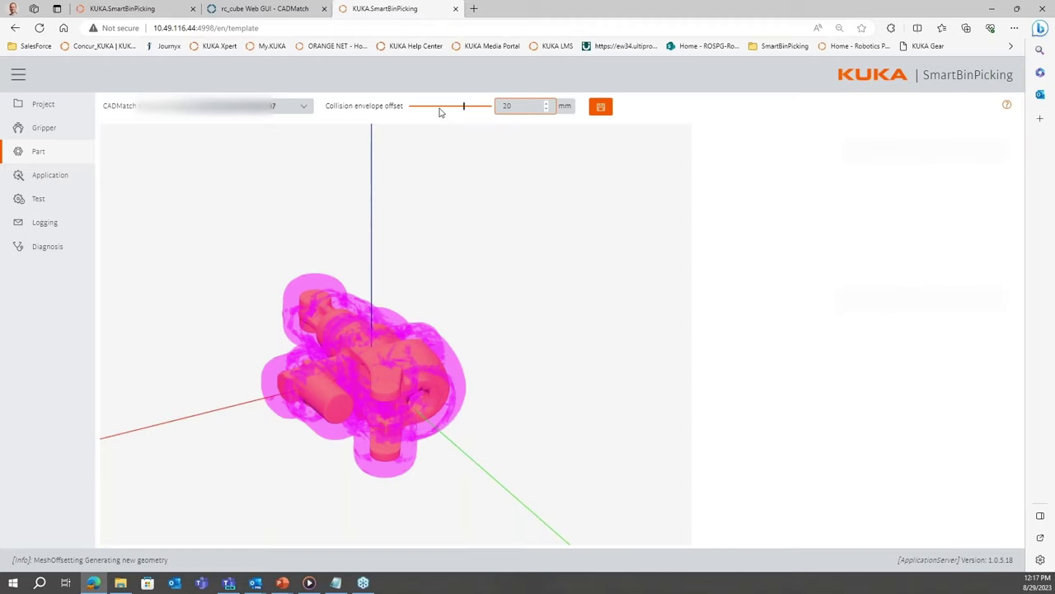
pyautogui.click(439, 107)
pyautogui.click(436, 107)
pyautogui.moveTo(464, 250)
pyautogui.mouseDown()
pyautogui.moveTo(462, 276)
pyautogui.moveTo(475, 265)
pyautogui.mouseUp()
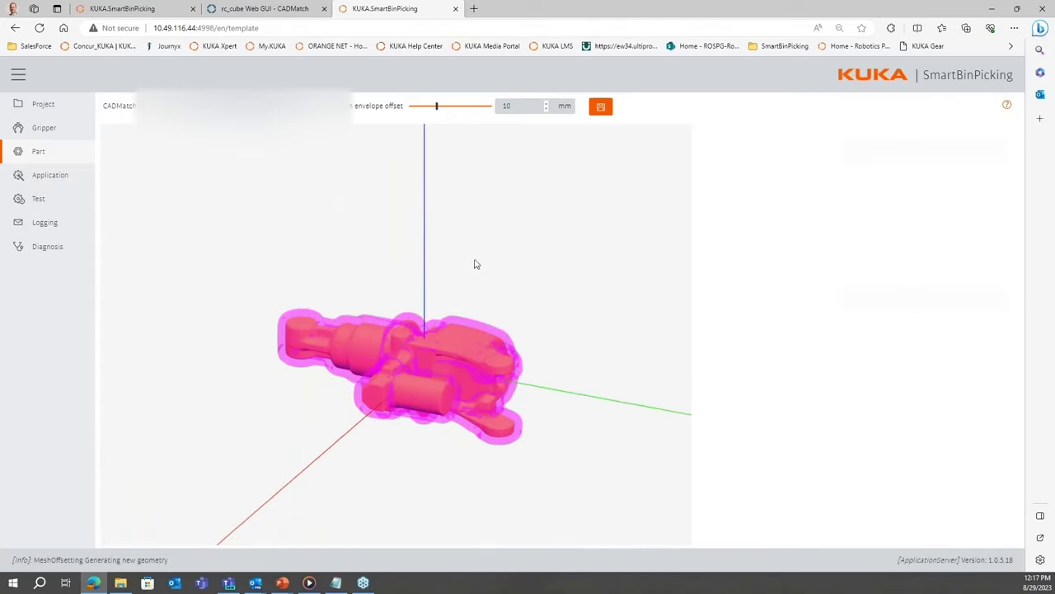
pyautogui.click(81, 188)
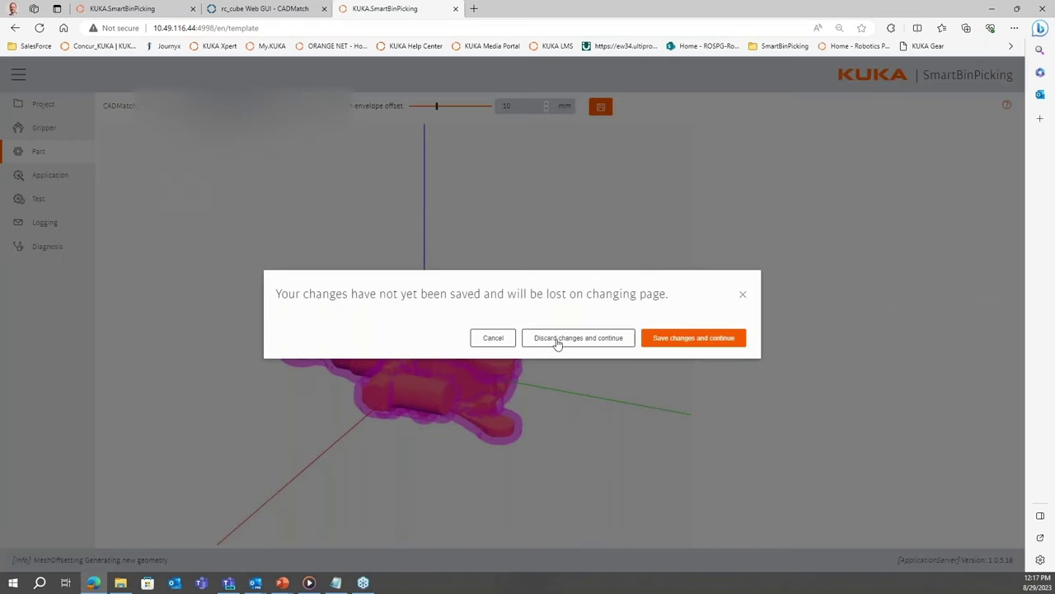
pyautogui.click(504, 342)
pyautogui.click(557, 340)
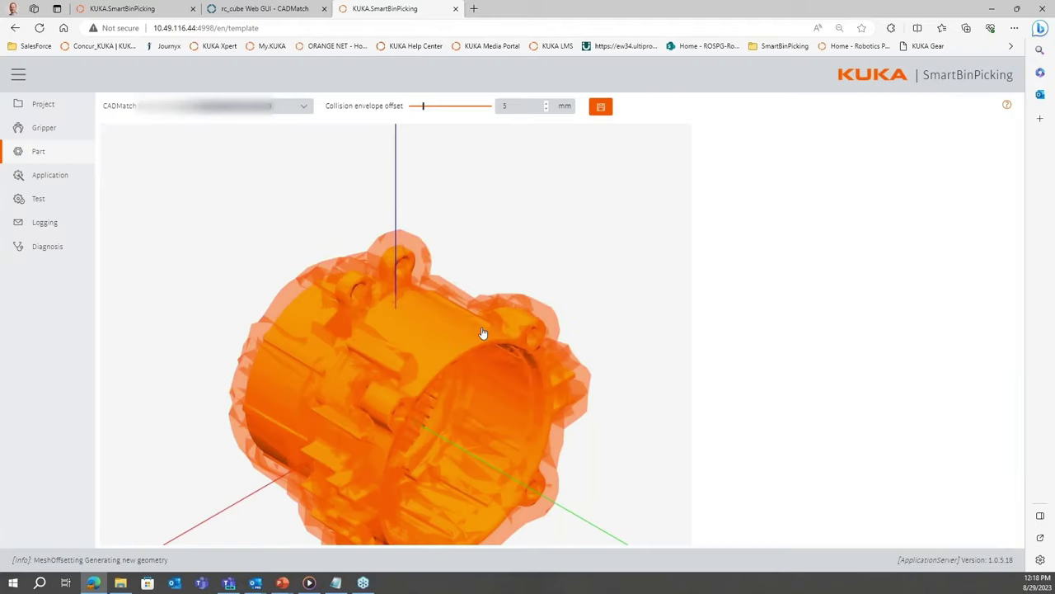
# Step: Inspect the collision envelope of the round housing part from several angles, and load the template kuka_nordic_qrs_7527797
pyautogui.moveTo(484, 333); pyautogui.dragTo(487, 355)
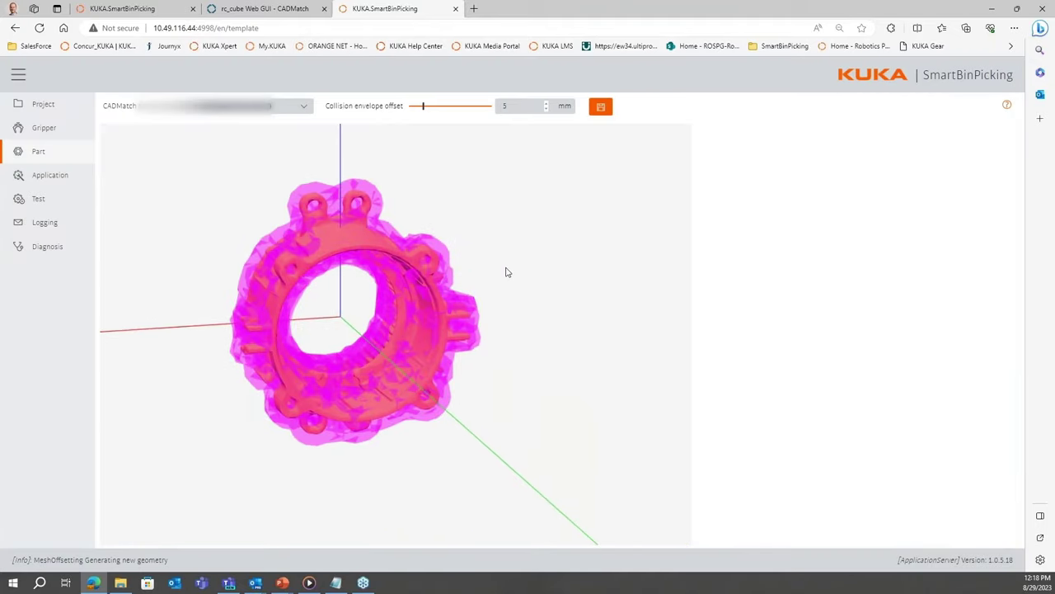
pyautogui.moveTo(507, 272); pyautogui.dragTo(519, 254)
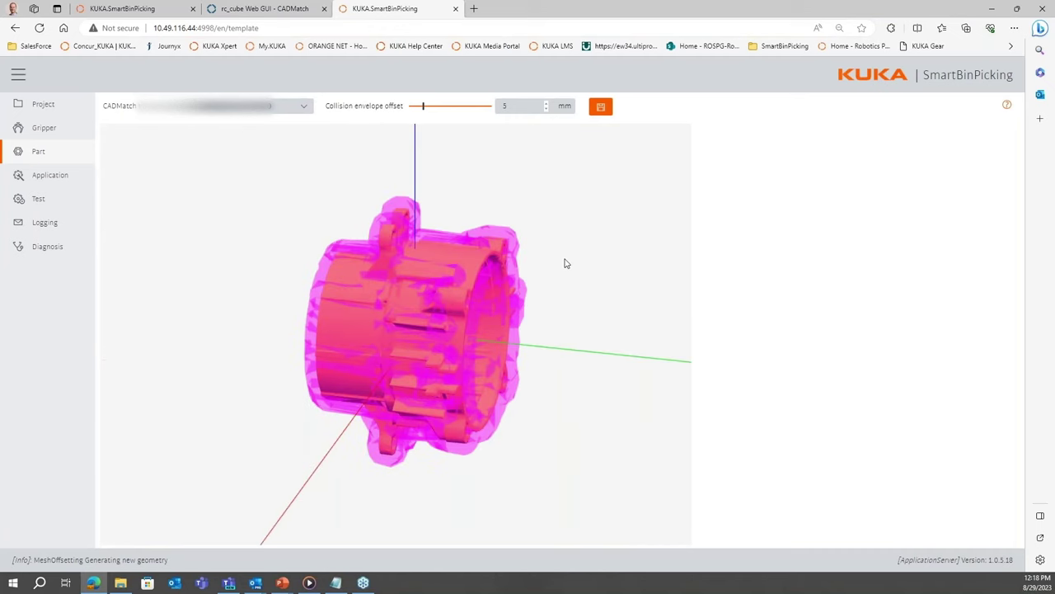
pyautogui.click(306, 108)
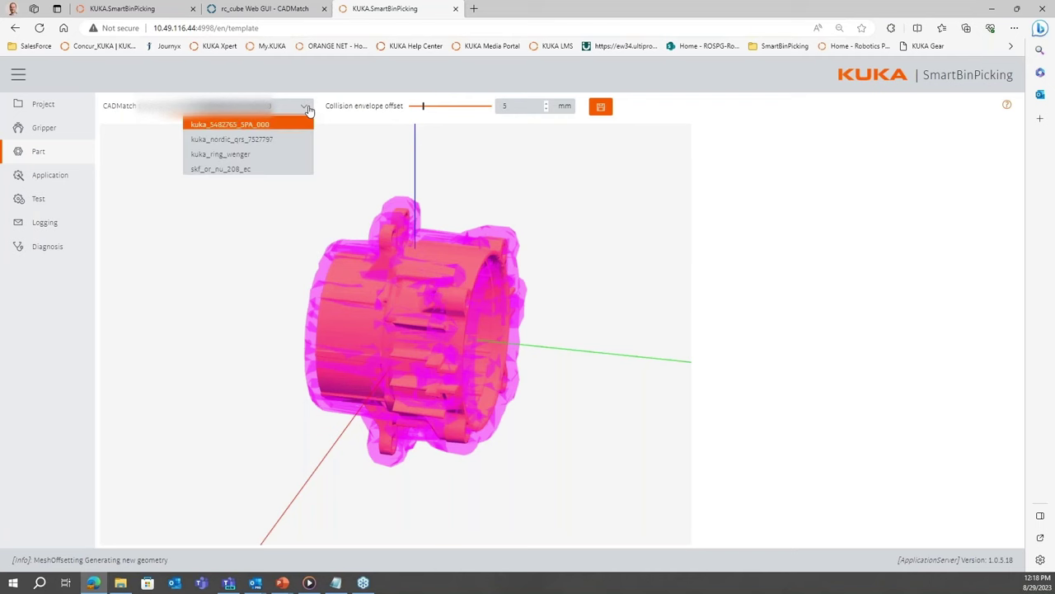
pyautogui.click(283, 139)
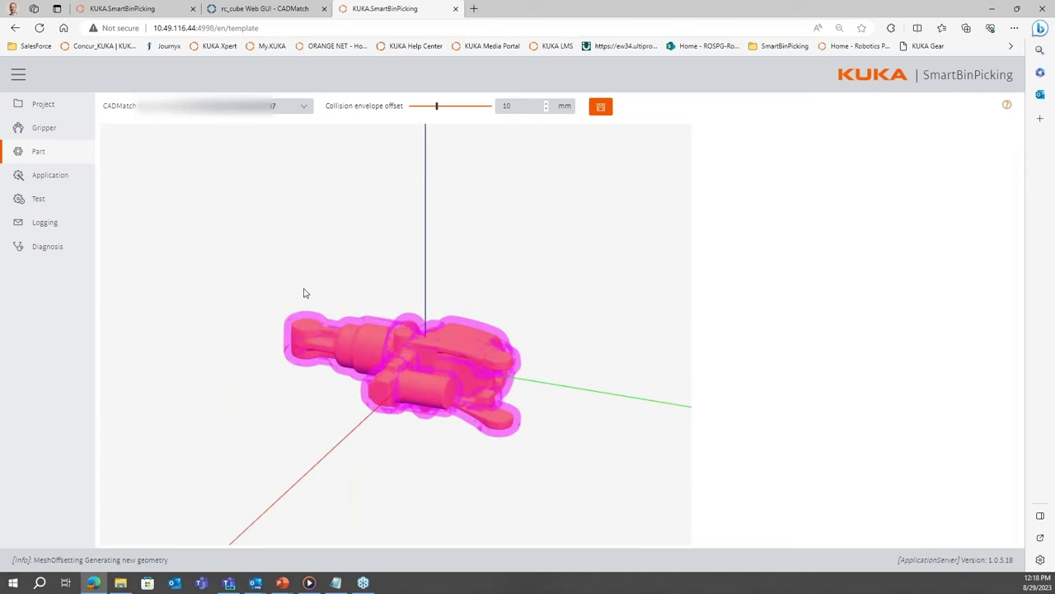
# Step: Open the be_Holz_QRS application configuration and review its detection parameters, collision parameters and available sorting strategies without changing them
pyautogui.click(58, 174)
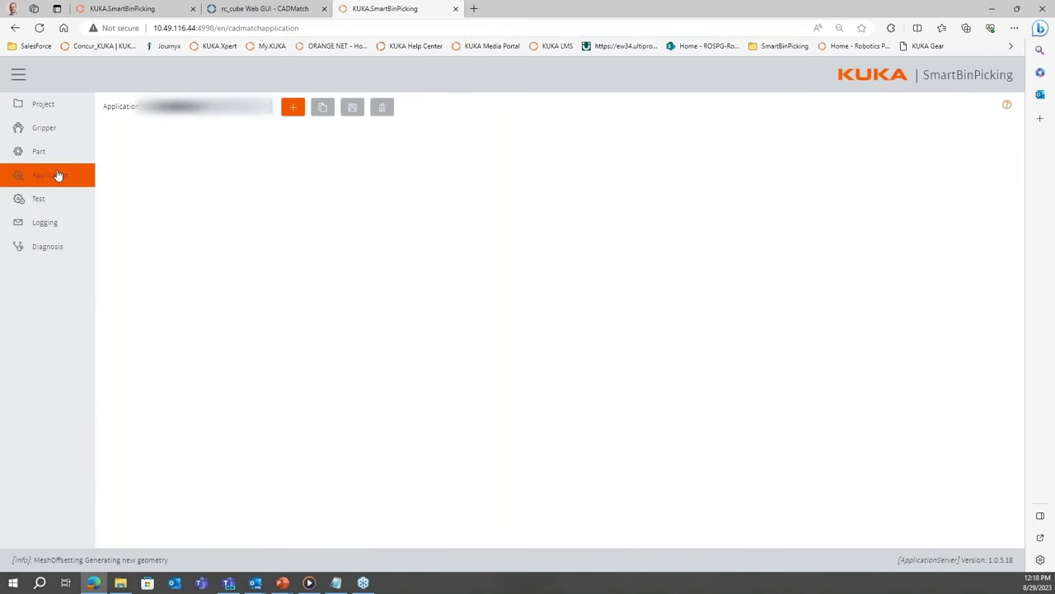
pyautogui.scroll(-1, 592, 275)
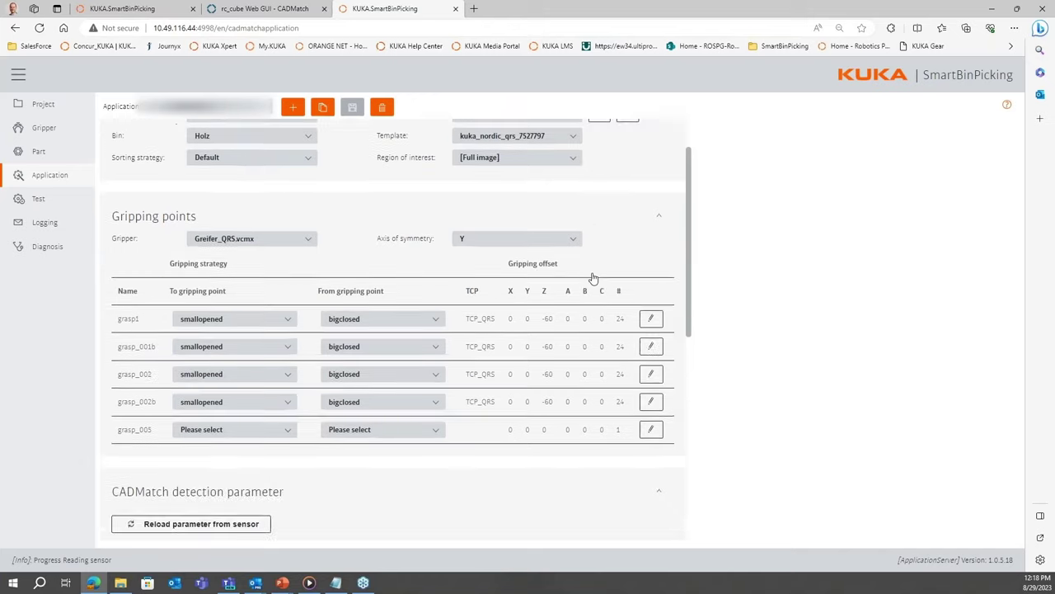
pyautogui.scroll(1, 410, 336)
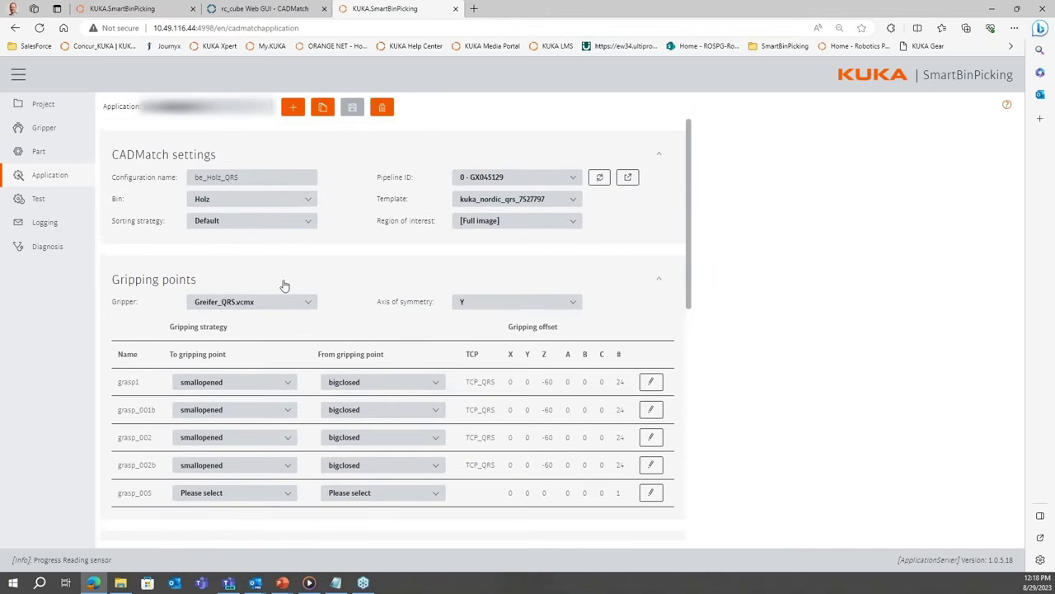
pyautogui.scroll(-6, 354, 293)
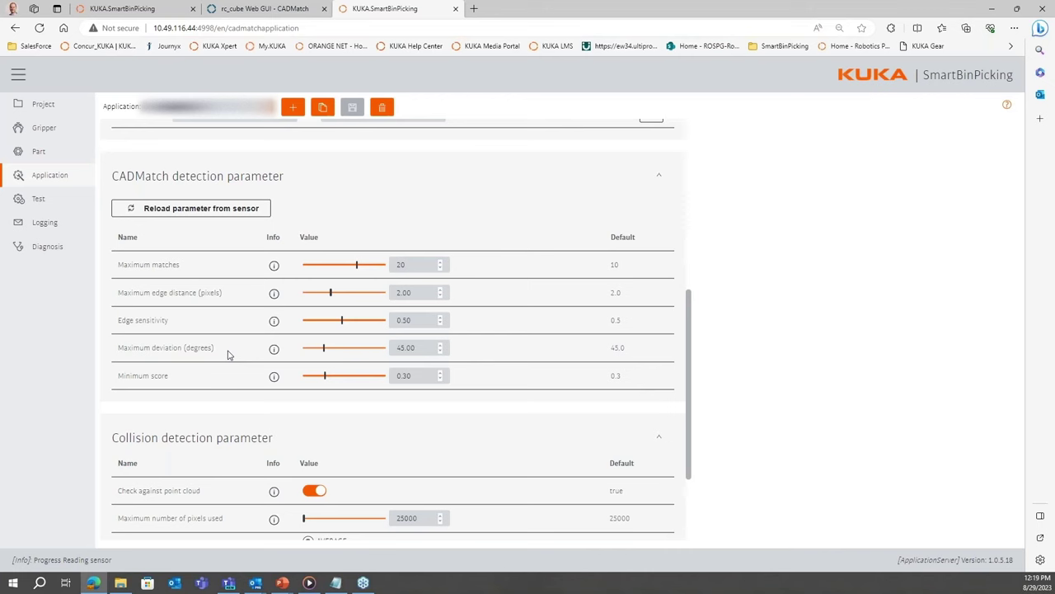
pyautogui.scroll(-2, 229, 355)
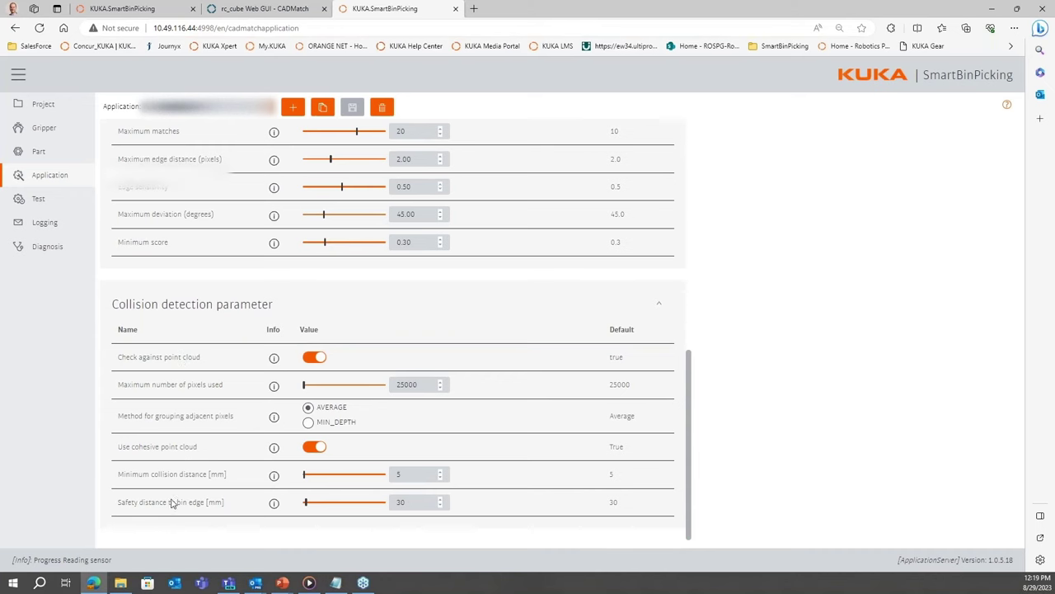
pyautogui.scroll(10, 101, 426)
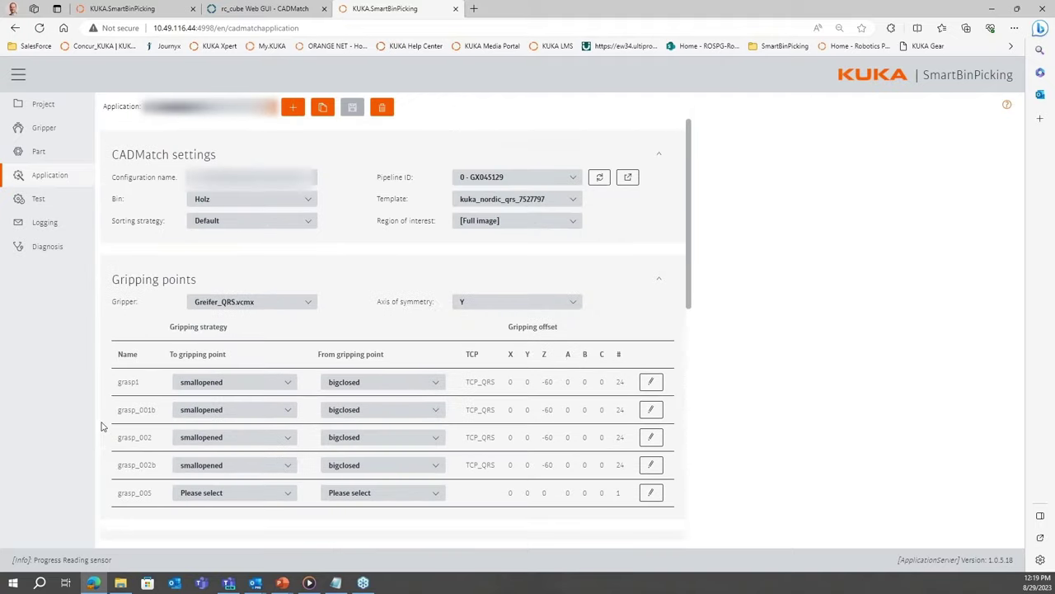
pyautogui.click(310, 221)
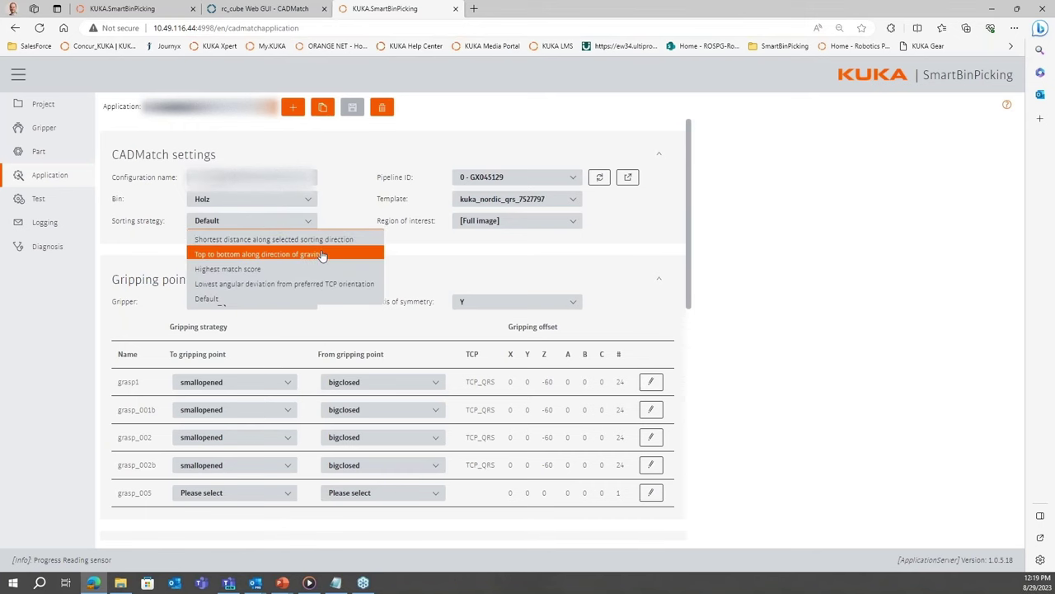
pyautogui.click(342, 215)
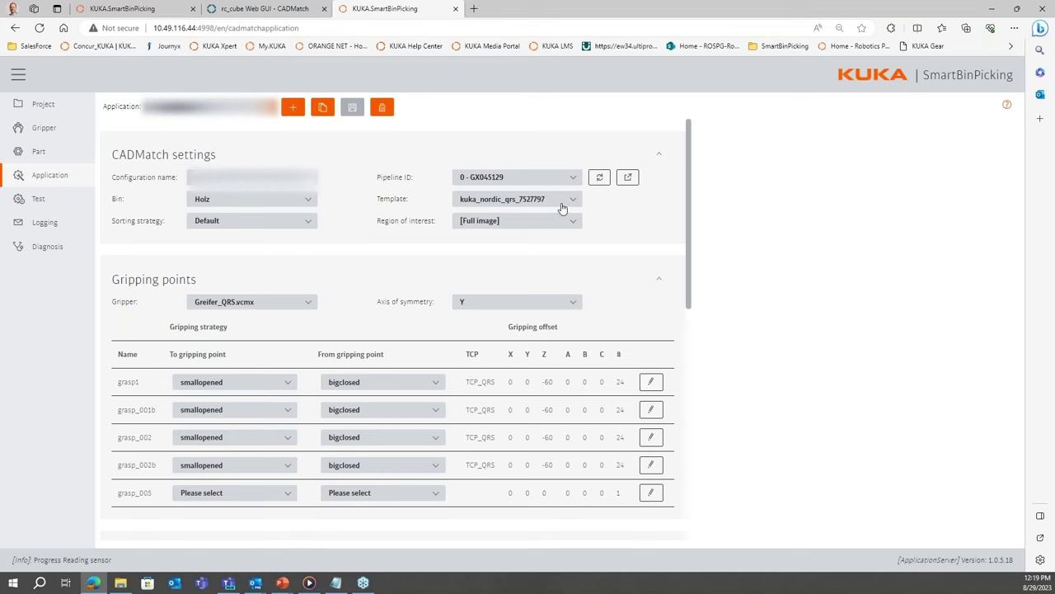
# Step: Open the pre-gripping point of grasp1, inspect the gripper and part from several angles, and close it without changes
pyautogui.scroll(-1, 498, 250)
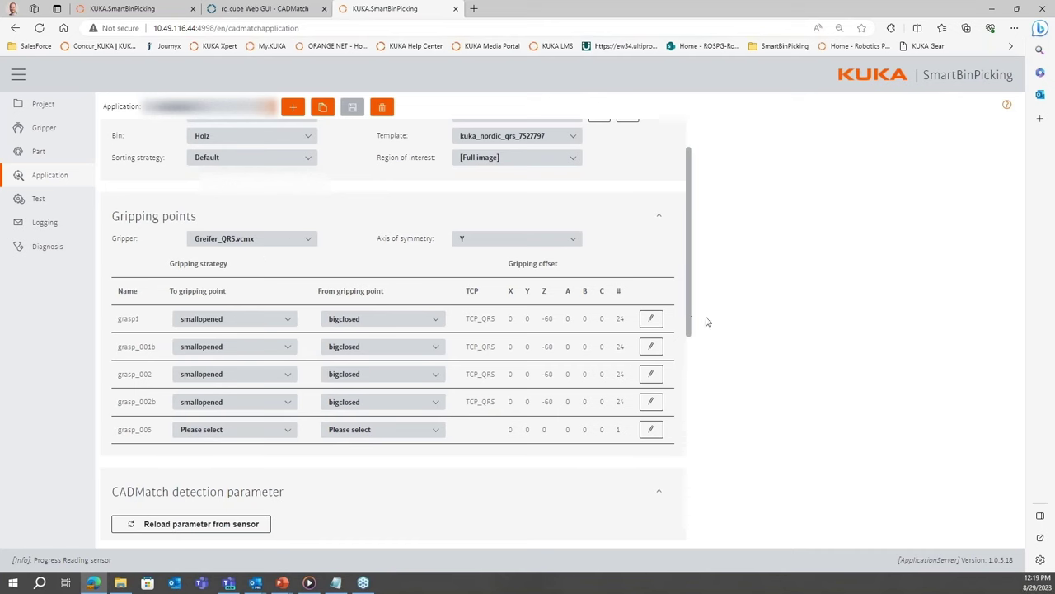
pyautogui.click(650, 318)
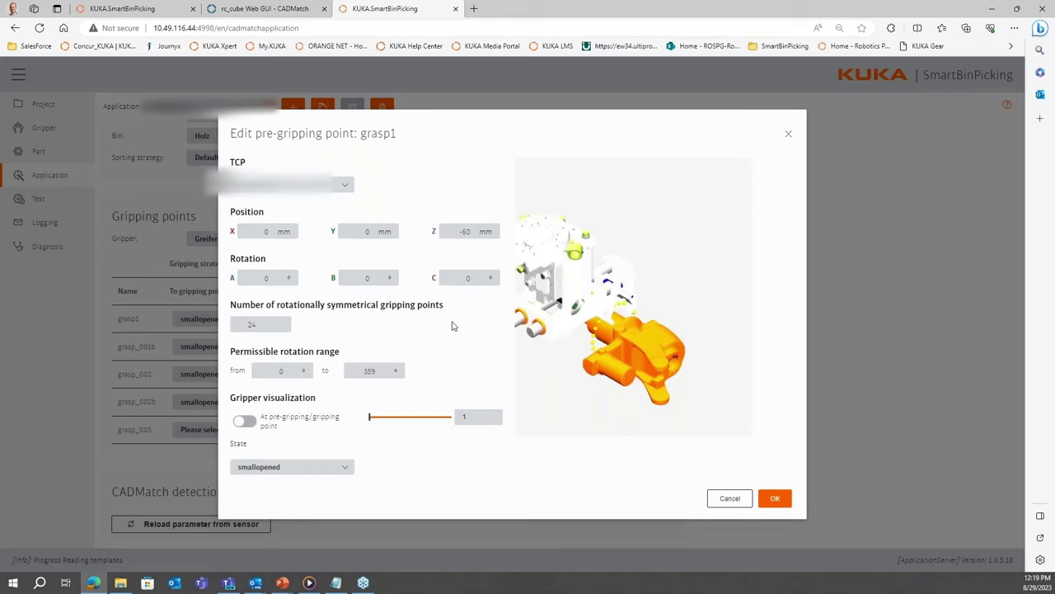
pyautogui.moveTo(606, 355); pyautogui.dragTo(600, 272)
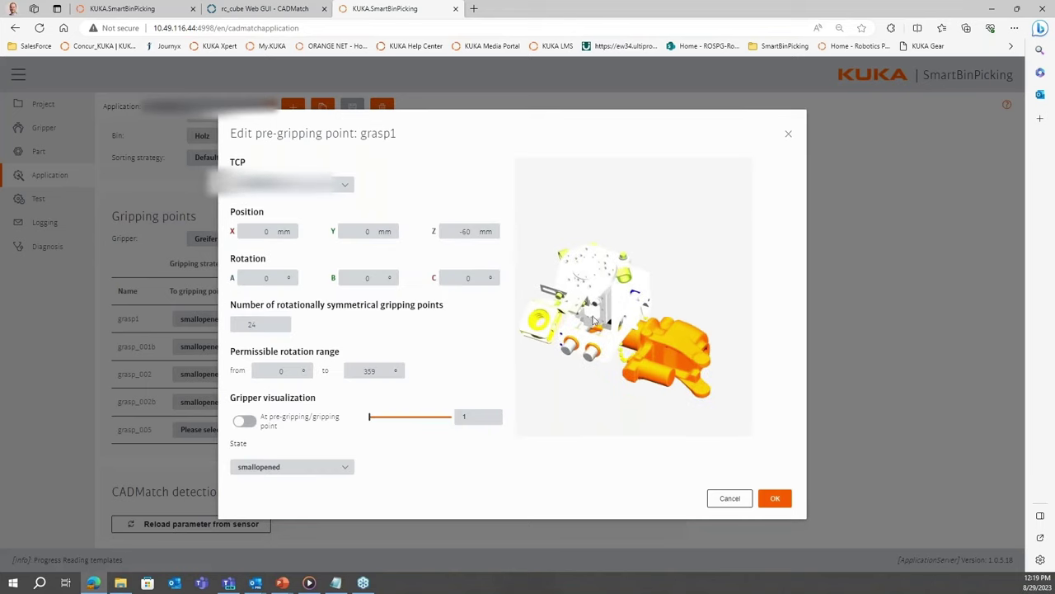
pyautogui.moveTo(665, 379); pyautogui.dragTo(624, 364)
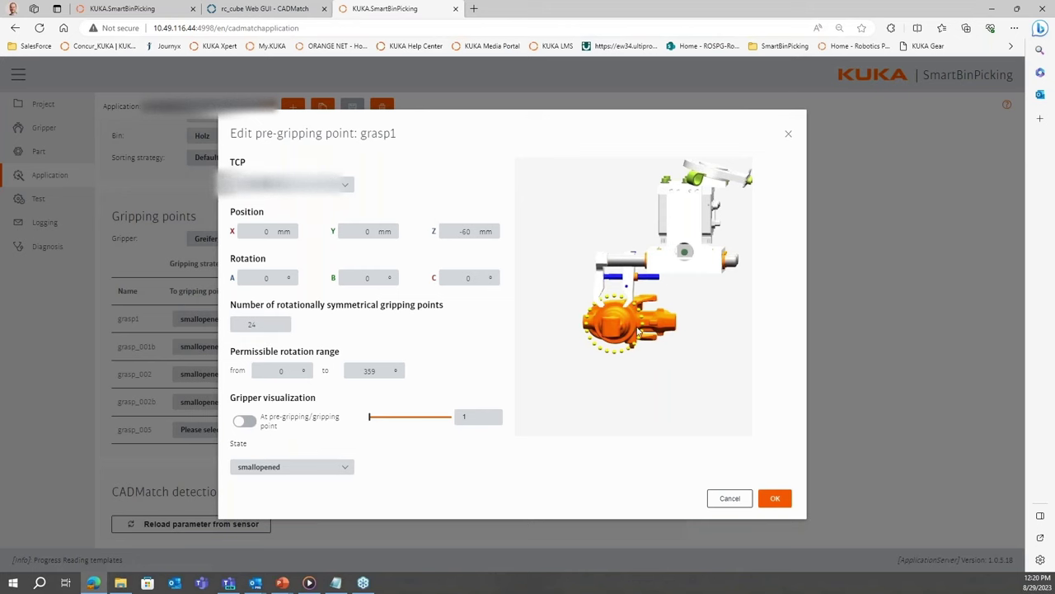
pyautogui.click(737, 501)
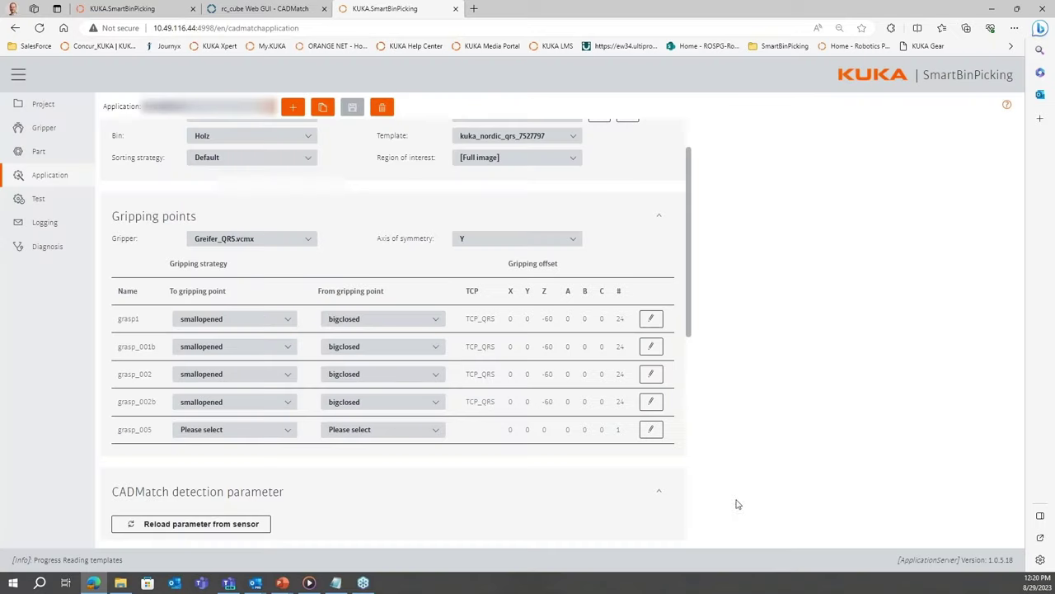
# Step: Open the pre-gripping point of grasp_002 and inspect its ring of gripping points around the part from another angle
pyautogui.click(651, 373)
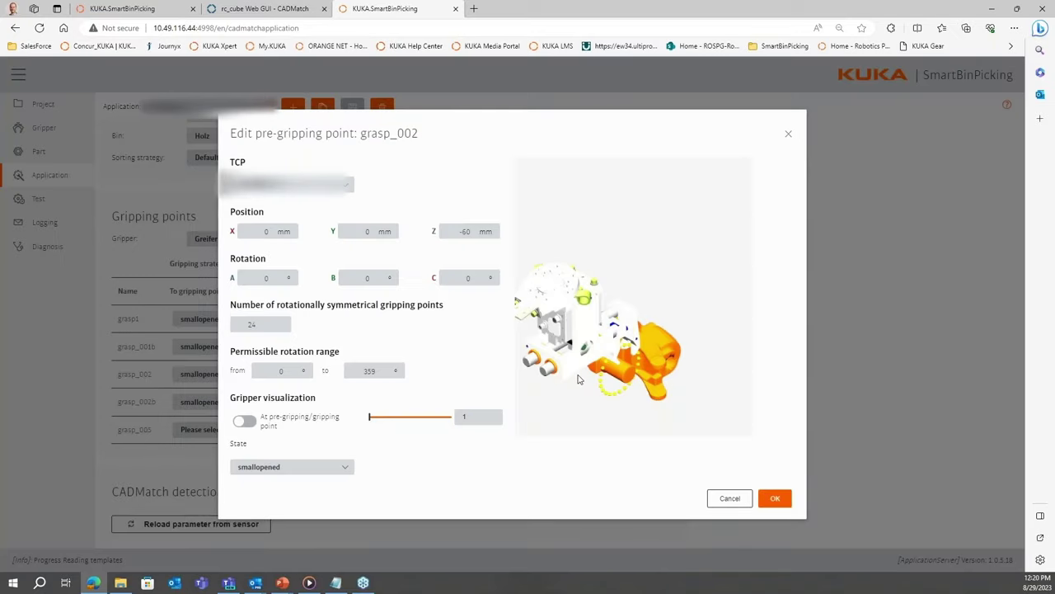
pyautogui.moveTo(639, 380); pyautogui.dragTo(578, 314)
pyautogui.moveTo(578, 315); pyautogui.dragTo(627, 348, button='right')
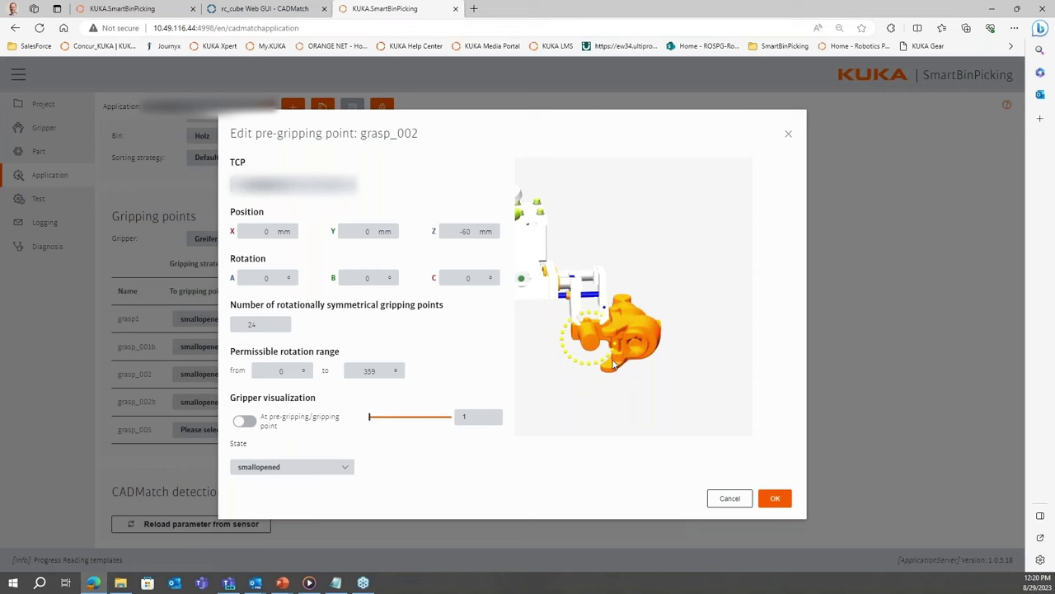
# Step: Set grasp_002's permissible rotation range from 180° to 359° and its number of rotationally symmetrical gripping points to 12
pyautogui.click(373, 370)
pyautogui.write('18')
pyautogui.press('BackSpace')
pyautogui.write('80')
pyautogui.press('BackSpace')
pyautogui.press('BackSpace')
pyautogui.write('359')
pyautogui.click(278, 370)
pyautogui.click(438, 363)
pyautogui.click(274, 326)
pyautogui.click(534, 345)
# Step: Preview the gripper states completeopened, smallopened, bigclosed and smallclosed for grasp_002, and cancel the pre-gripping point edits
pyautogui.click(344, 471)
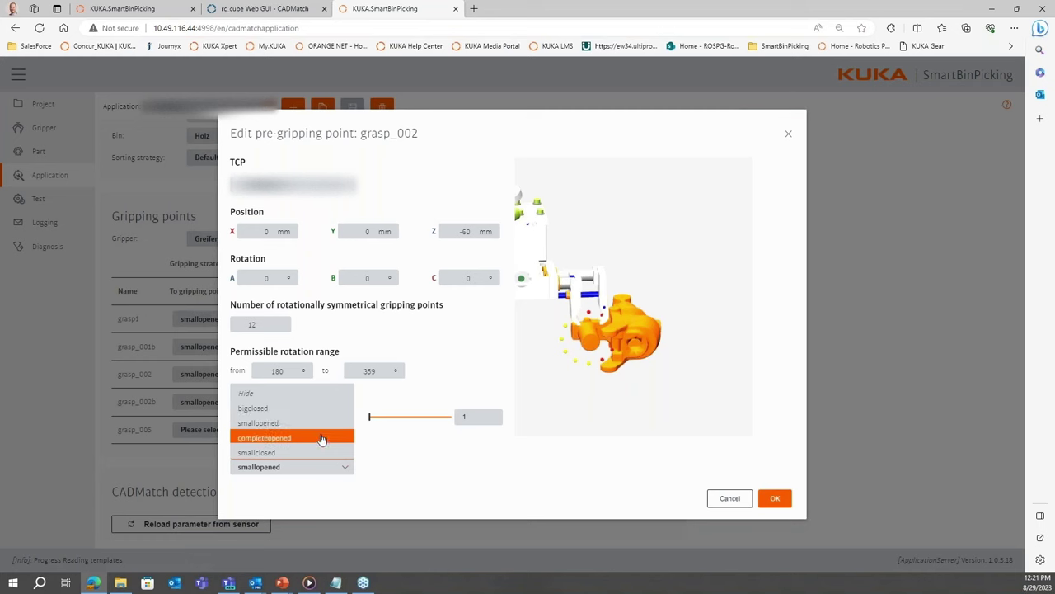
pyautogui.click(323, 437)
pyautogui.click(350, 467)
pyautogui.click(321, 423)
pyautogui.click(350, 468)
pyautogui.click(321, 408)
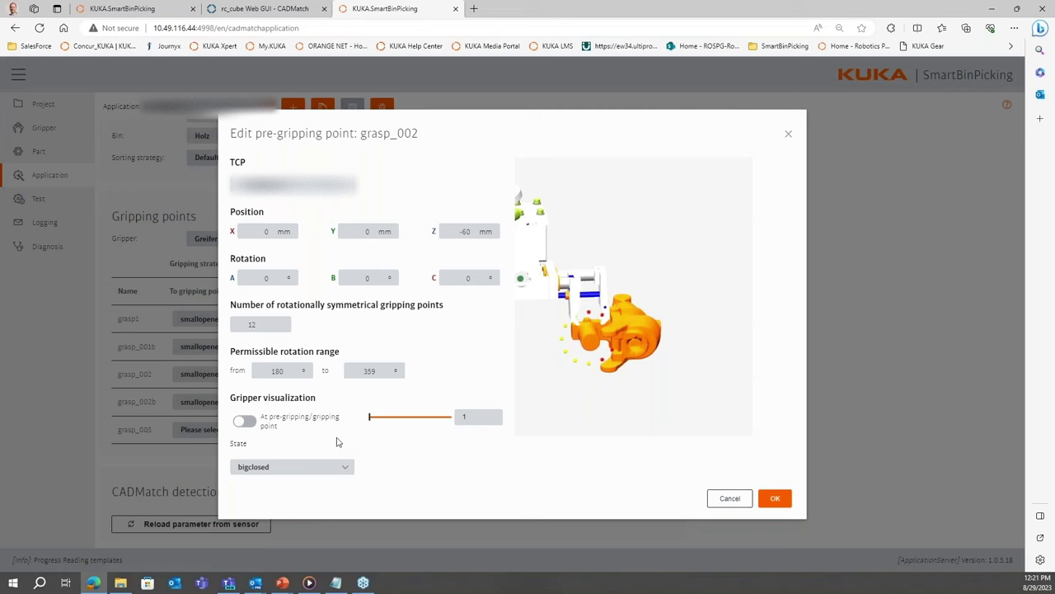
pyautogui.click(345, 473)
pyautogui.click(324, 452)
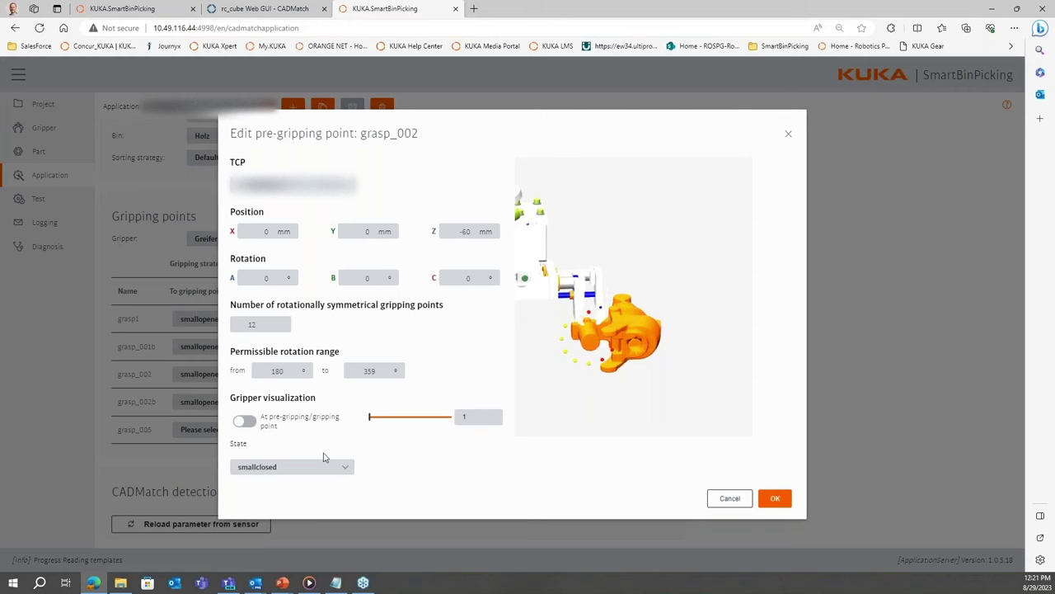
pyautogui.click(347, 467)
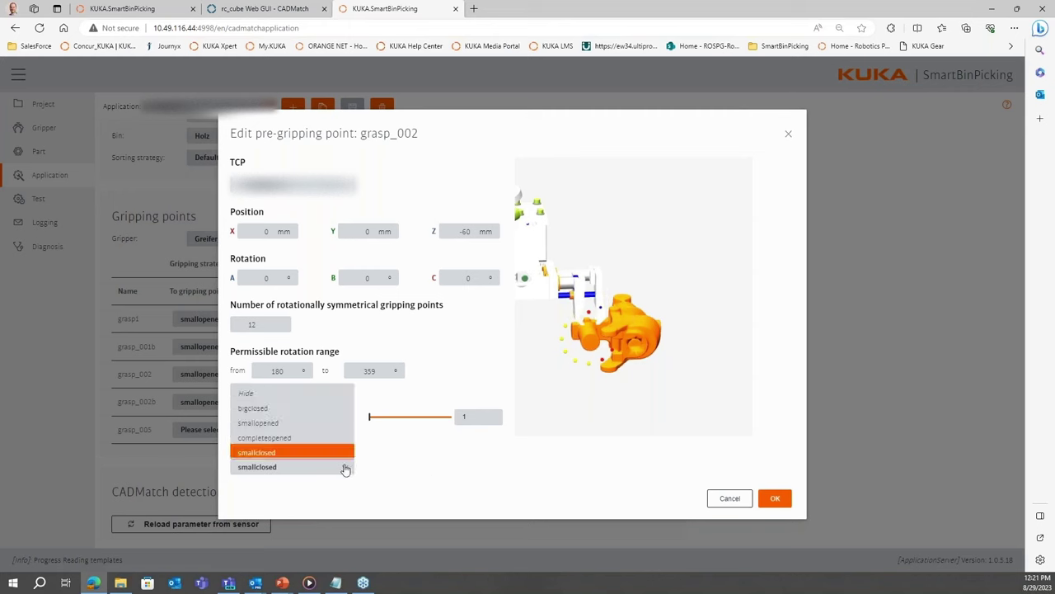
pyautogui.click(421, 454)
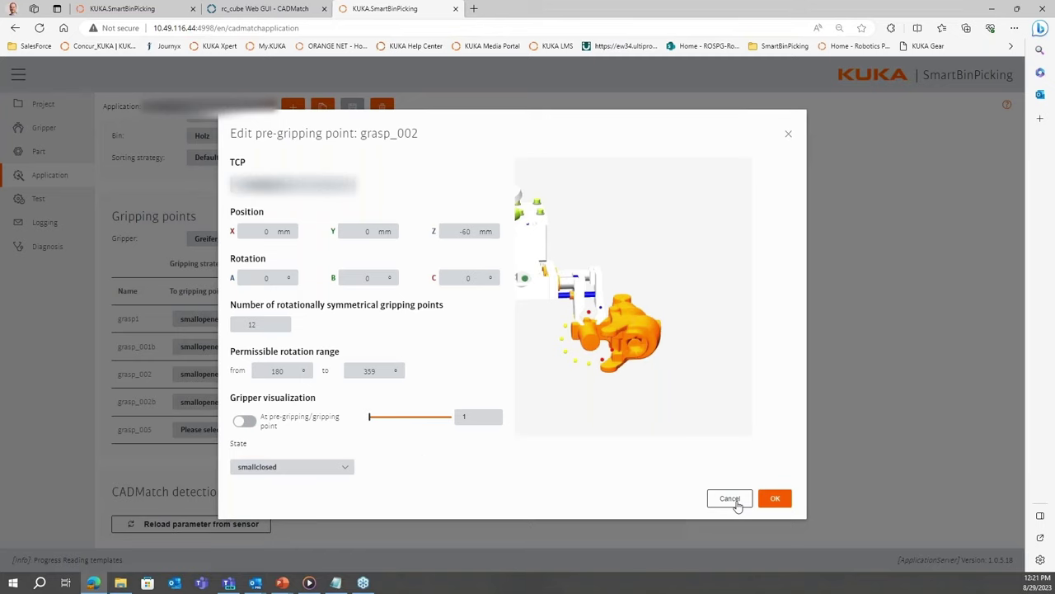
pyautogui.click(730, 498)
# Step: Run the path planning test for the selected application, and switch to the rc_cube Web GUI's CADMatch page to check its detection
pyautogui.scroll(-1, 506, 483)
pyautogui.scroll(3, 506, 483)
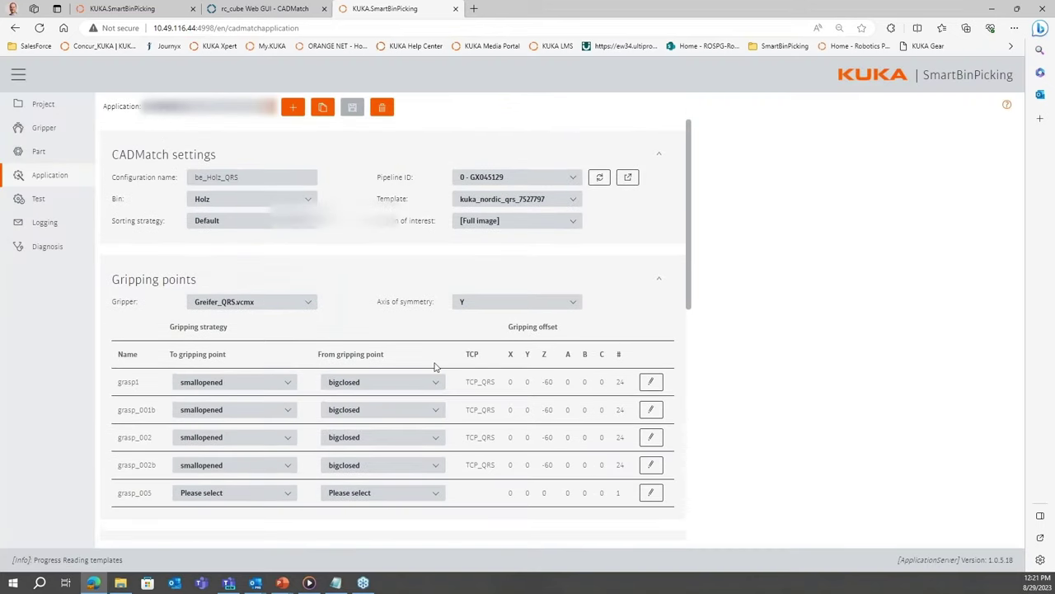
pyautogui.click(38, 198)
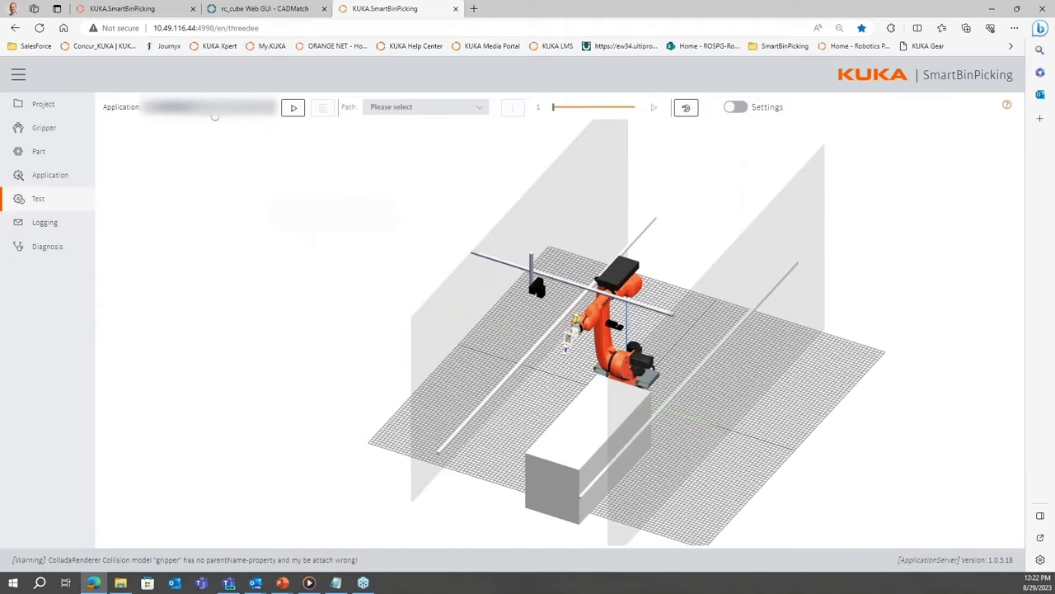
pyautogui.click(293, 112)
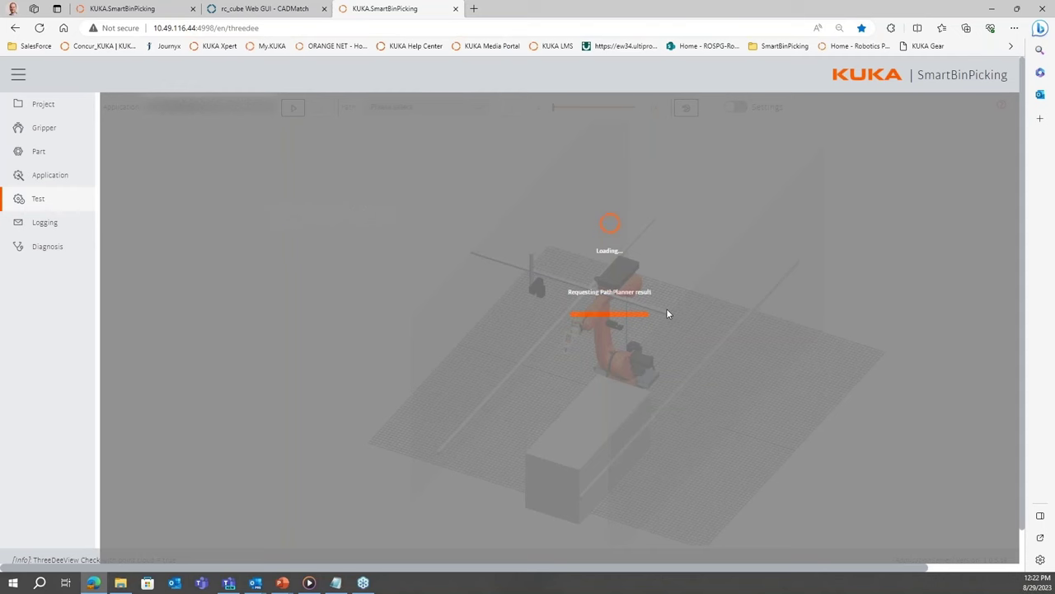
pyautogui.click(264, 8)
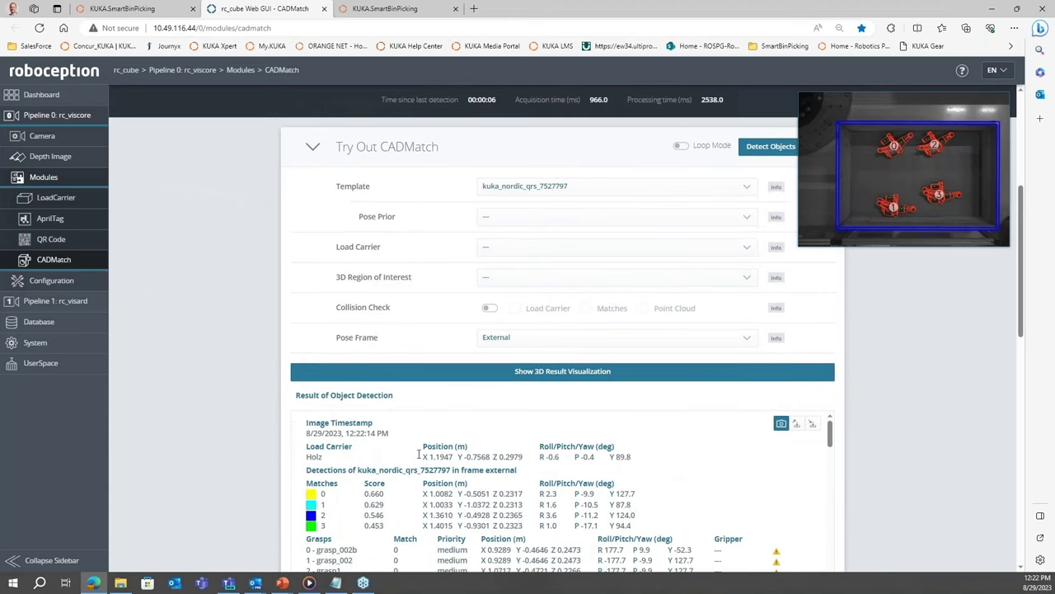
# Step: Return to the SmartBinPicking test, view the planned paths from the front of the cell, and show the display settings
pyautogui.click(386, 9)
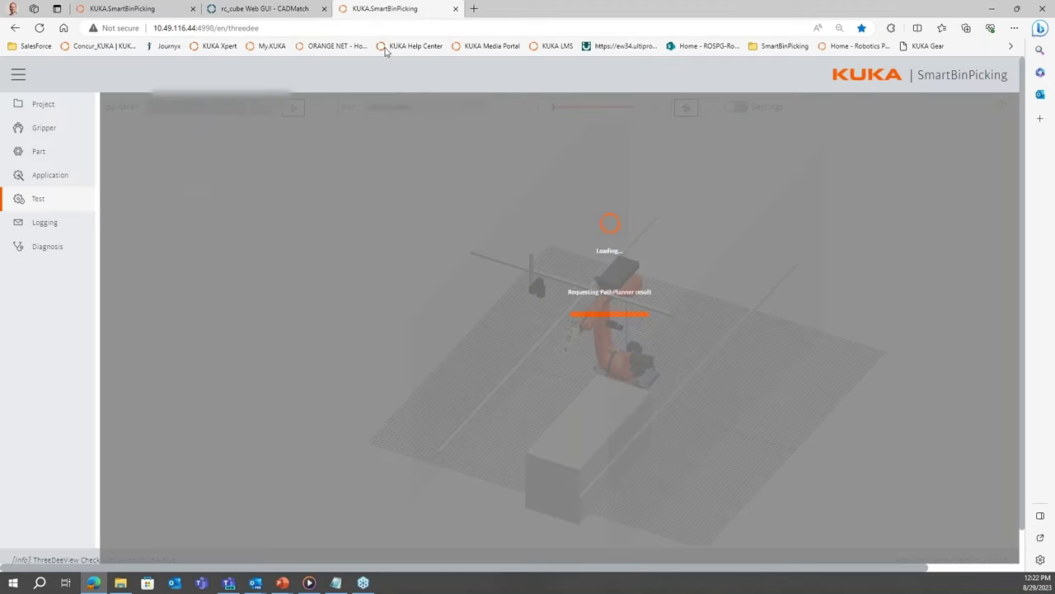
pyautogui.rightClick(704, 373)
pyautogui.click(693, 396)
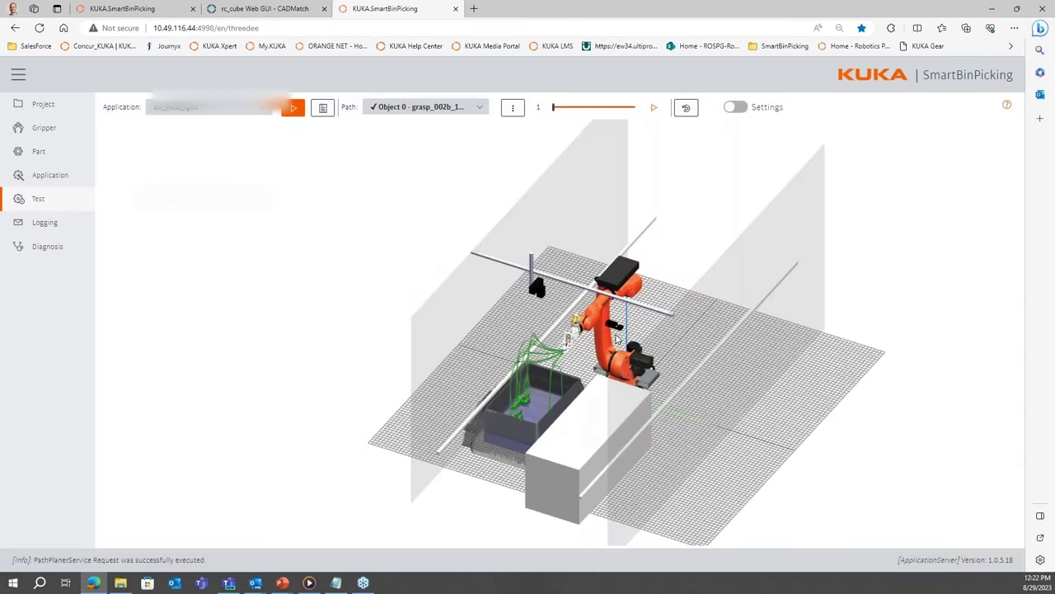
pyautogui.scroll(-3, 736, 270)
pyautogui.moveTo(716, 279); pyautogui.dragTo(607, 370)
pyautogui.click(736, 107)
pyautogui.scroll(3, 552, 366)
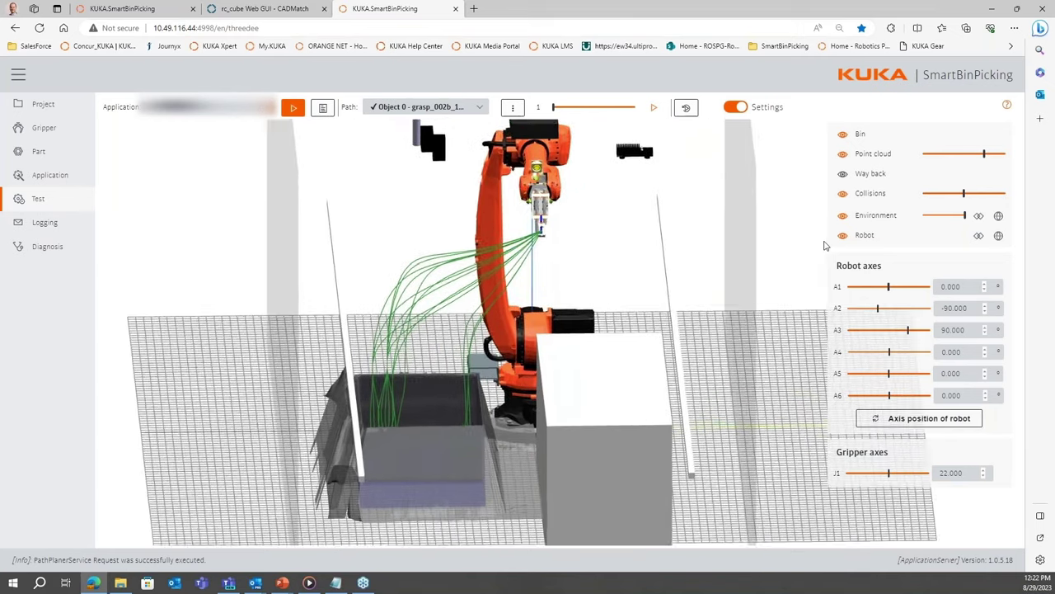
# Step: Toggle the visibility of the bin, point cloud and way-back paths in the 3D test view and restore each one
pyautogui.moveTo(996, 110)
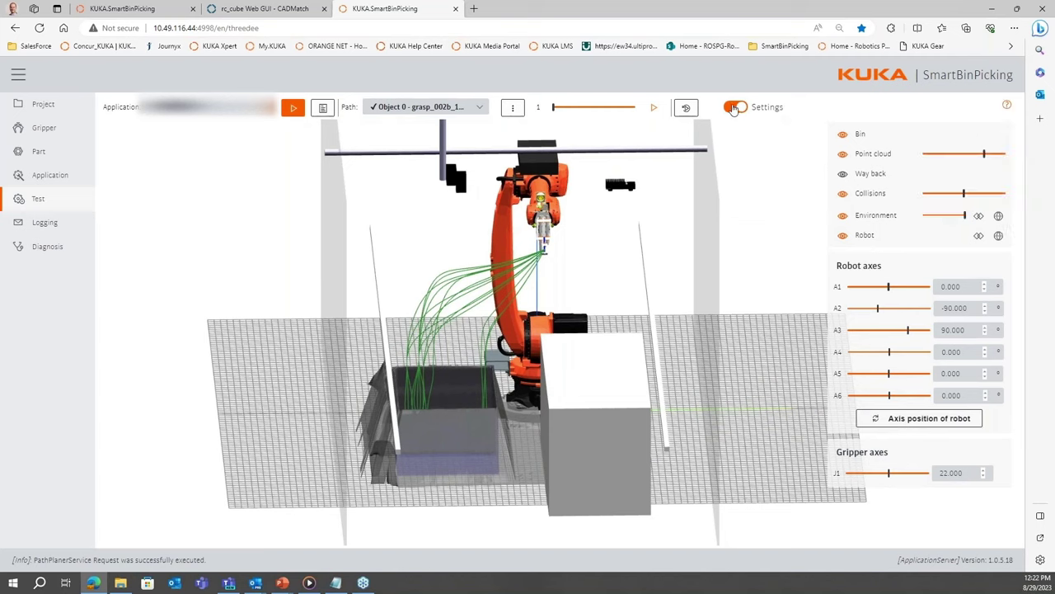
pyautogui.click(844, 136)
pyautogui.click(844, 137)
pyautogui.click(843, 156)
pyautogui.click(841, 177)
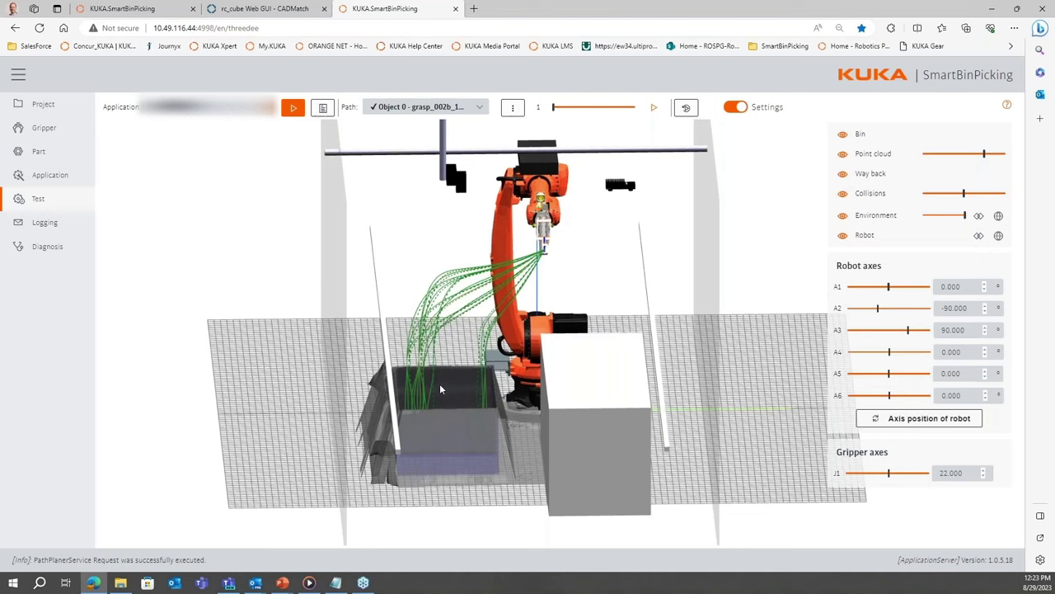
pyautogui.click(844, 175)
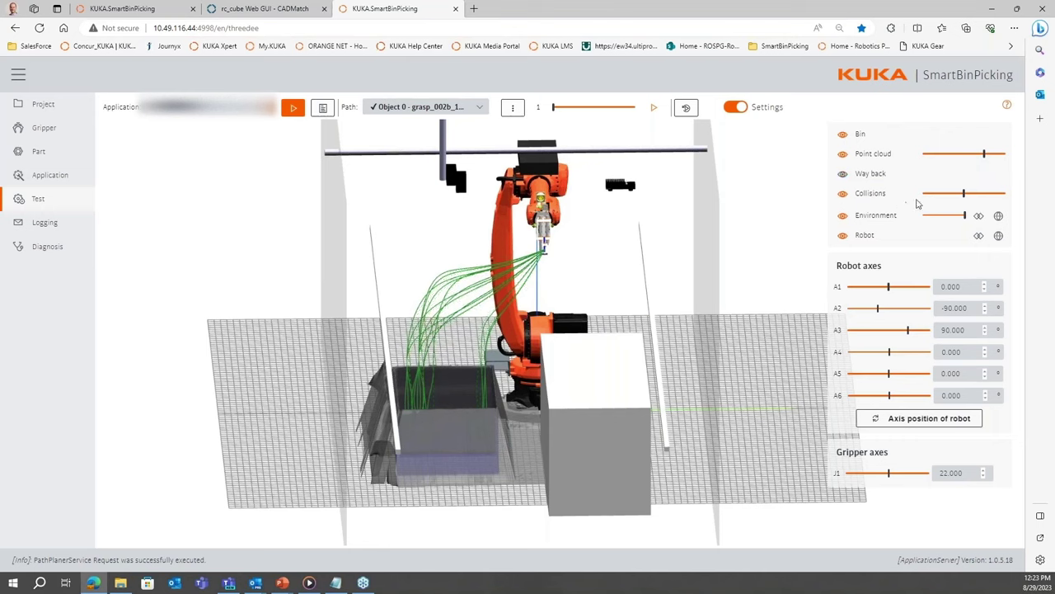
# Step: Hide and show the environment and the robot in the 3D test view
pyautogui.click(842, 217)
pyautogui.click(841, 220)
pyautogui.click(841, 219)
pyautogui.click(841, 219)
pyautogui.click(842, 236)
pyautogui.click(842, 236)
# Step: Display the path Object 3 - grasp_002_15deg and compare the targeted part with the CADMatch detection image in the rc_cube Web GUI
pyautogui.moveTo(589, 310); pyautogui.dragTo(472, 233)
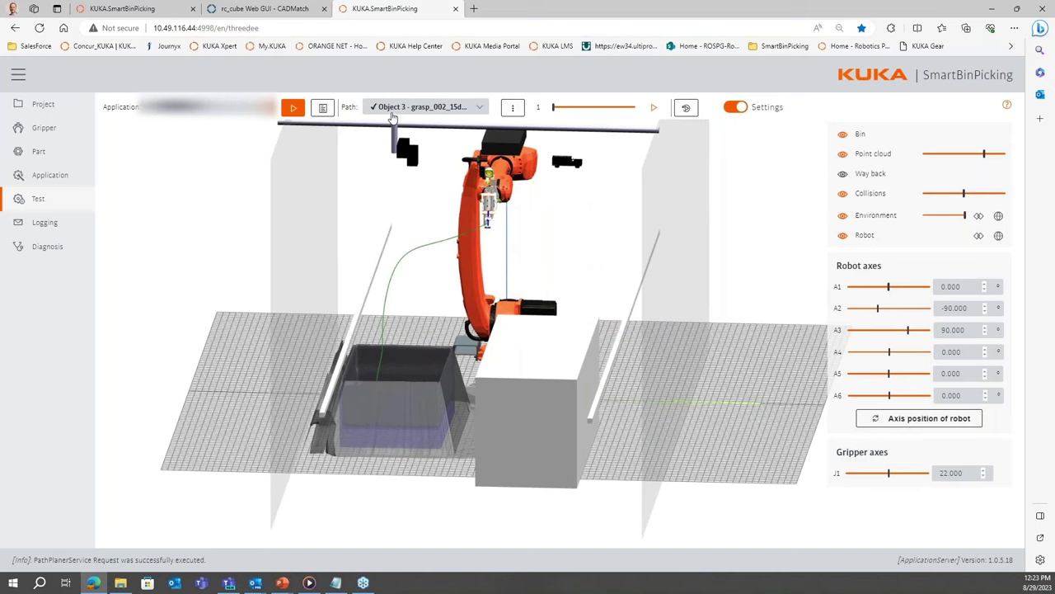
pyautogui.moveTo(392, 321); pyautogui.dragTo(528, 397)
pyautogui.scroll(-5, 525, 396)
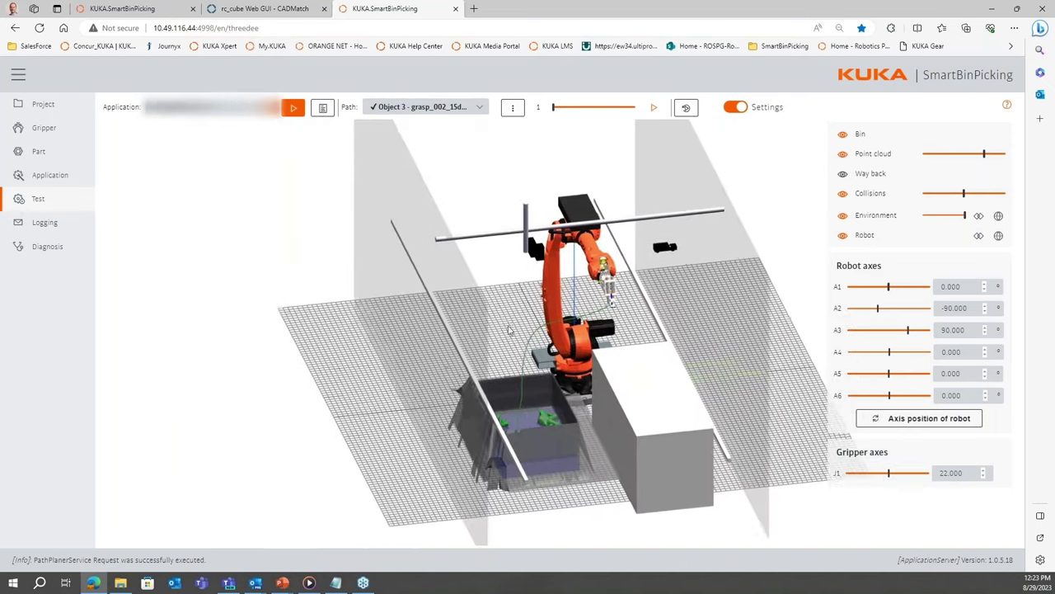
pyautogui.click(290, 12)
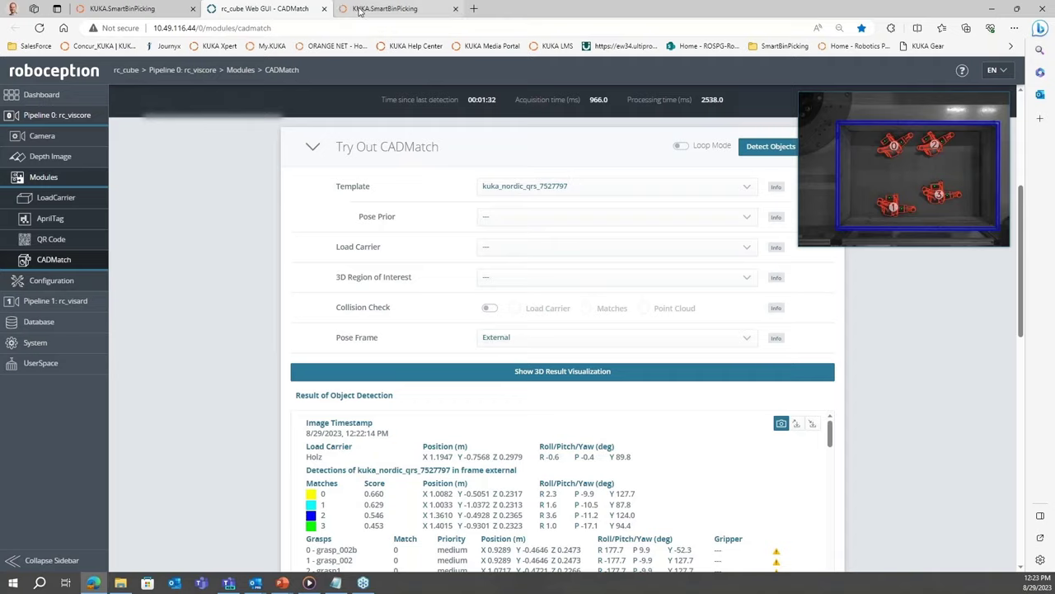
pyautogui.click(361, 10)
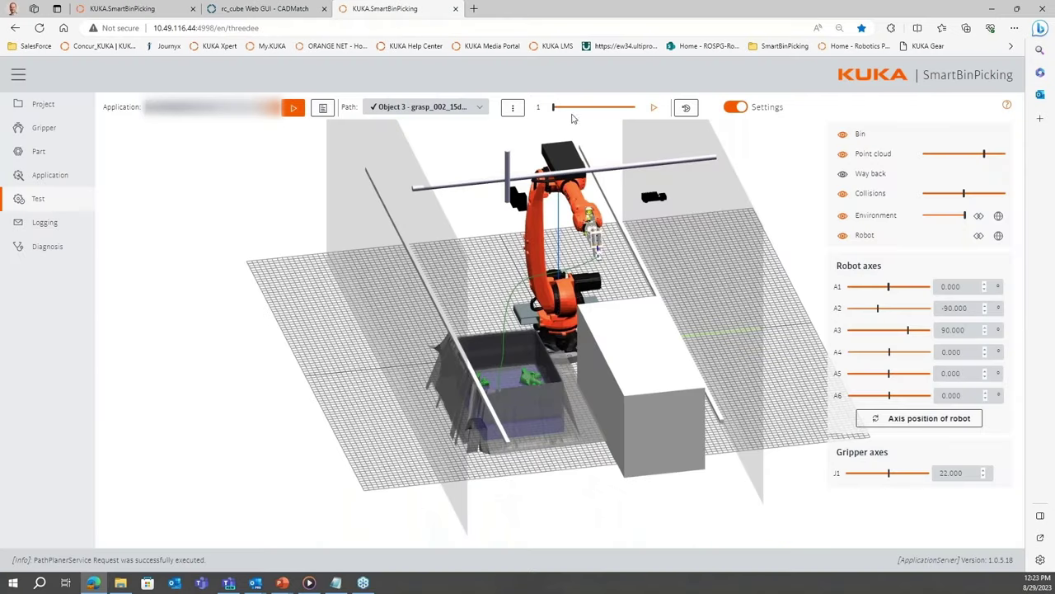
# Step: Play the grasp_002_15deg path through to its end and view the robot holding the part from another angle
pyautogui.click(653, 107)
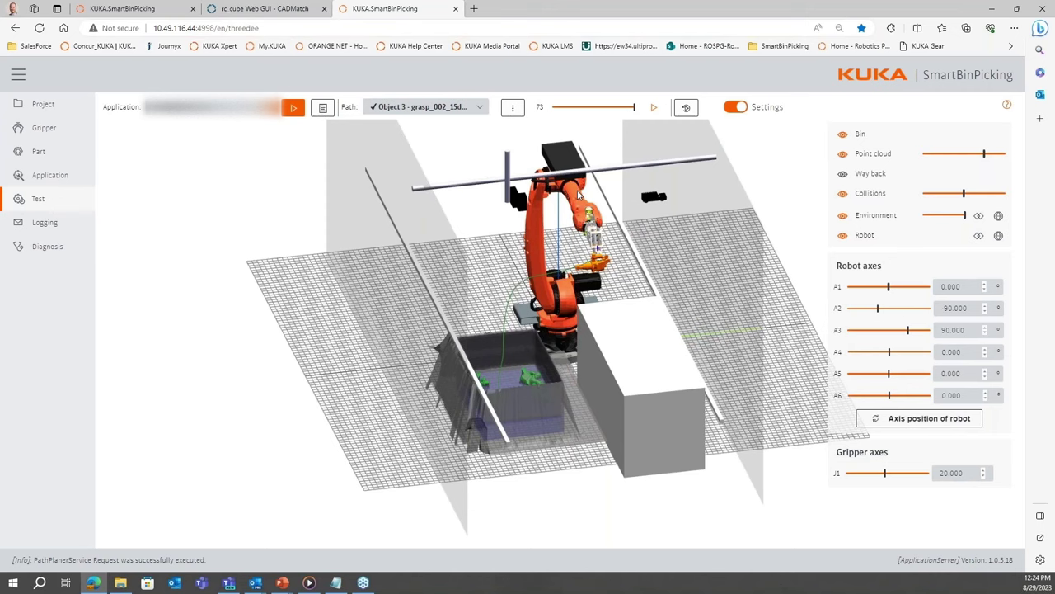
pyautogui.moveTo(556, 224); pyautogui.dragTo(554, 227)
pyautogui.moveTo(558, 224); pyautogui.dragTo(533, 245, button='right')
pyautogui.moveTo(532, 246); pyautogui.dragTo(593, 222)
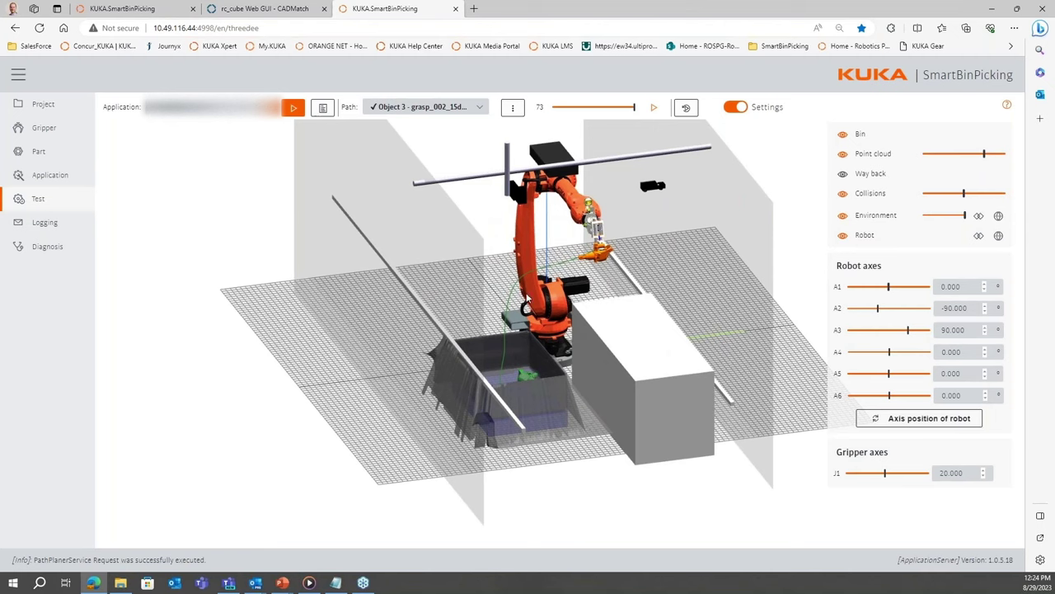
pyautogui.moveTo(561, 201); pyautogui.dragTo(540, 245, button='right')
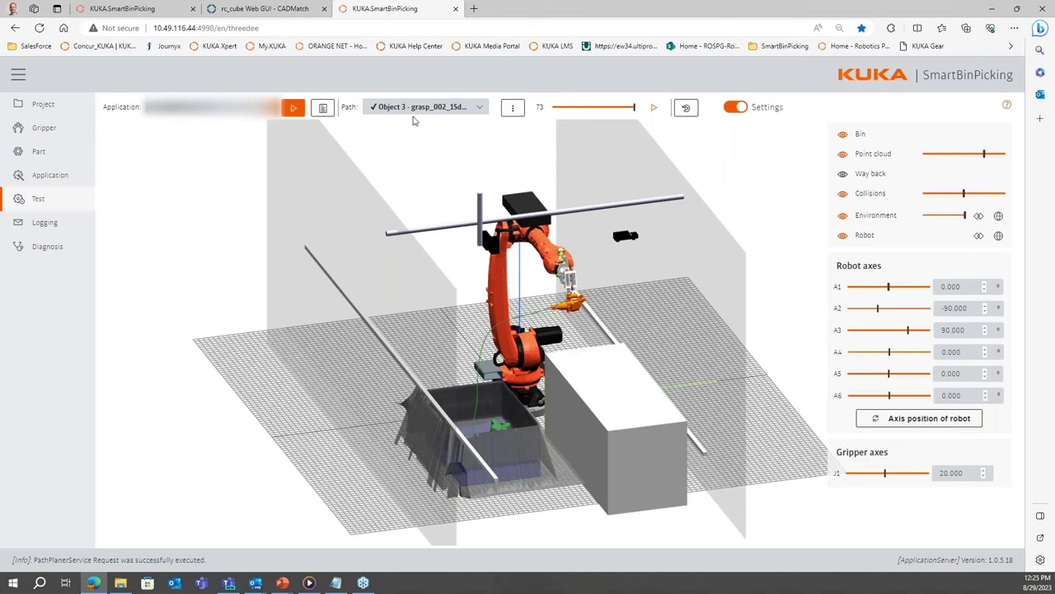
# Step: Look through the planned paths, display the rejected Object 3 - grasp_002b_15deg, and inspect the gripper close up at the bin wall
pyautogui.click(480, 112)
pyautogui.scroll(-3, 464, 157)
pyautogui.scroll(-10, 463, 157)
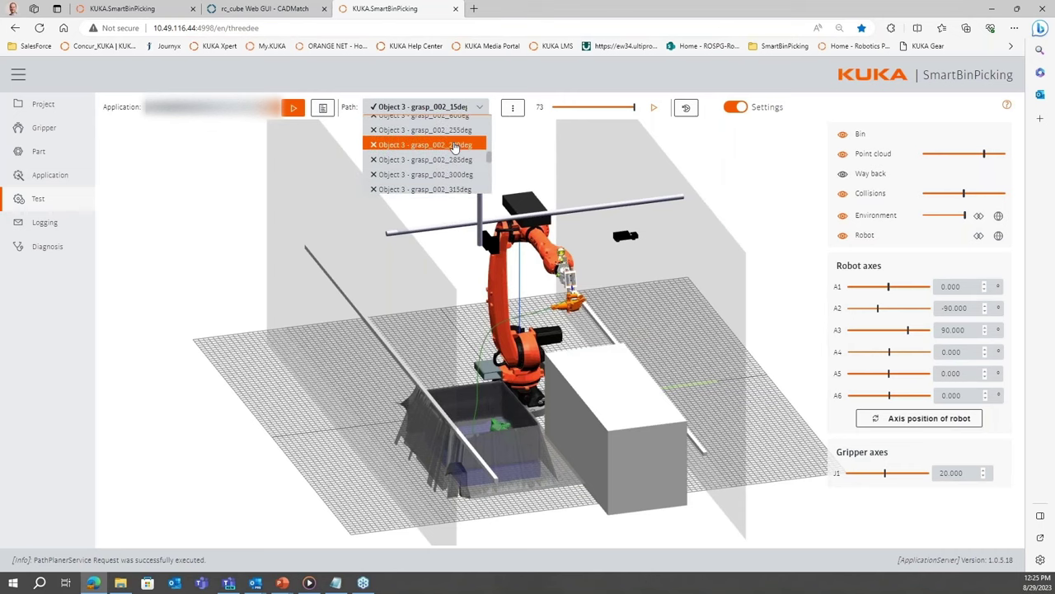
pyautogui.scroll(8, 475, 158)
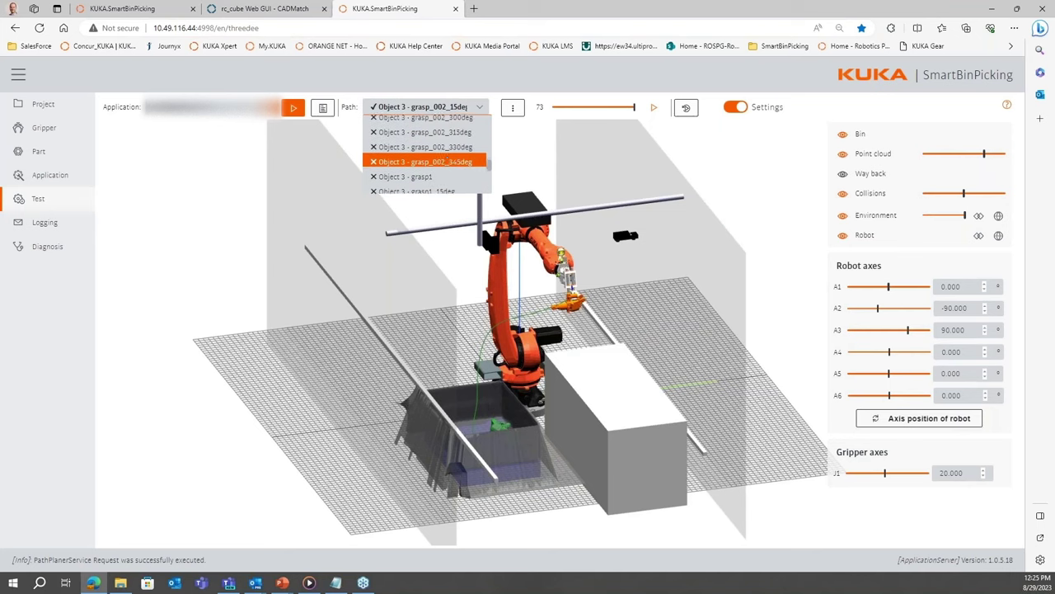
pyautogui.scroll(5, 448, 162)
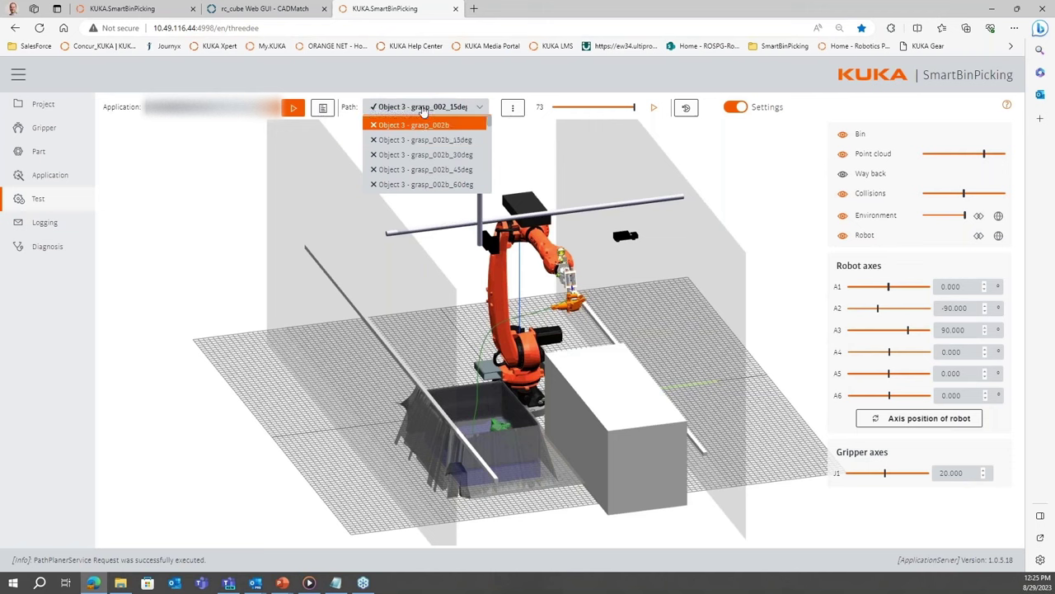
pyautogui.click(423, 140)
pyautogui.moveTo(459, 385); pyautogui.dragTo(403, 351)
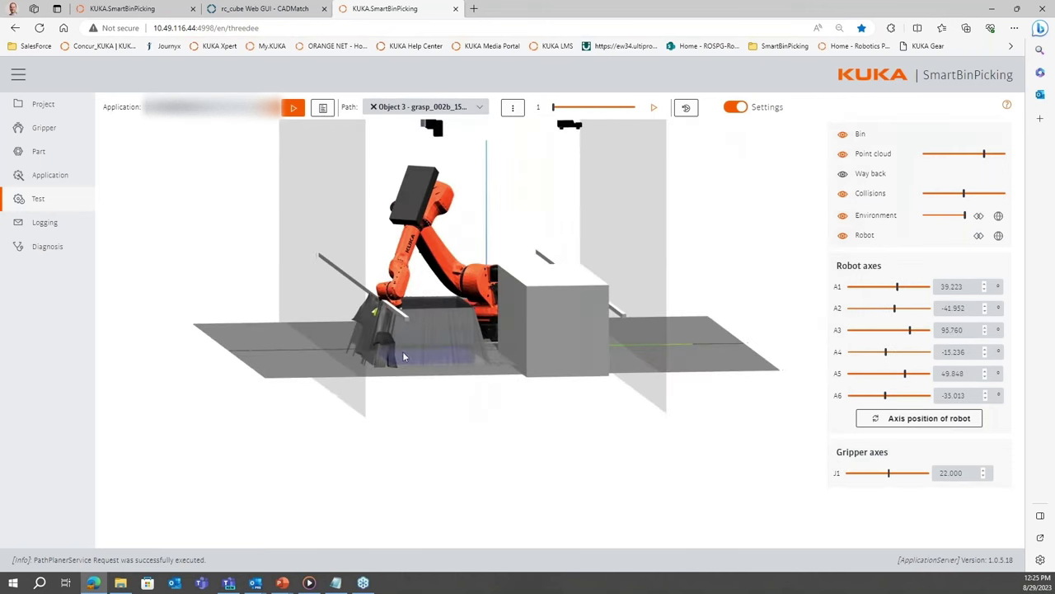
pyautogui.scroll(5, 379, 285)
pyautogui.moveTo(377, 287); pyautogui.dragTo(495, 340)
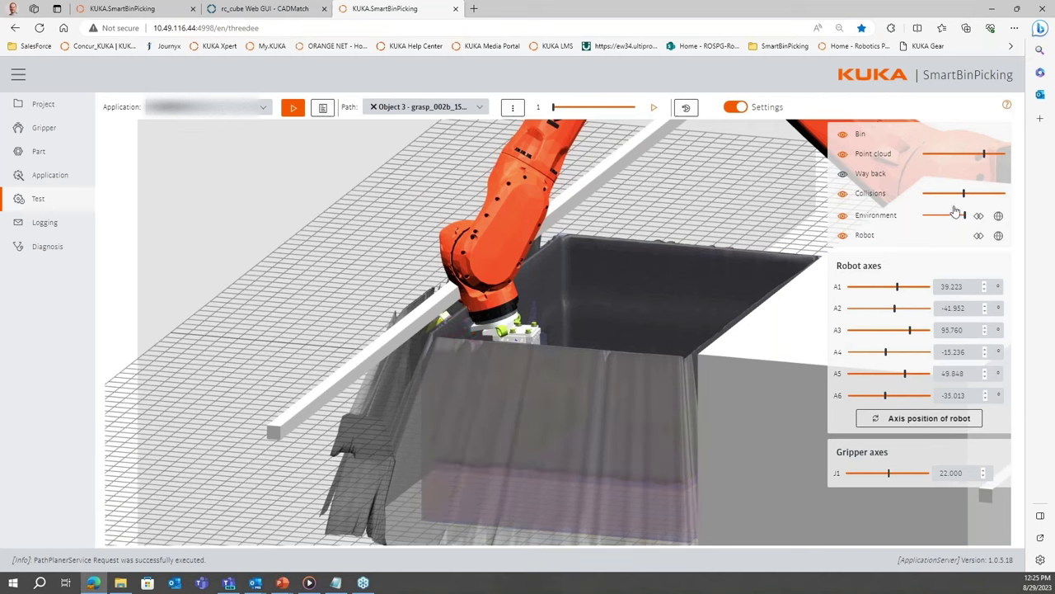
# Step: Try the maximum Collisions display setting, set it to the minimum, and examine the collision spot beside the gripper and bin wall
pyautogui.moveTo(965, 195); pyautogui.dragTo(1004, 194)
pyautogui.moveTo(979, 195); pyautogui.dragTo(924, 196)
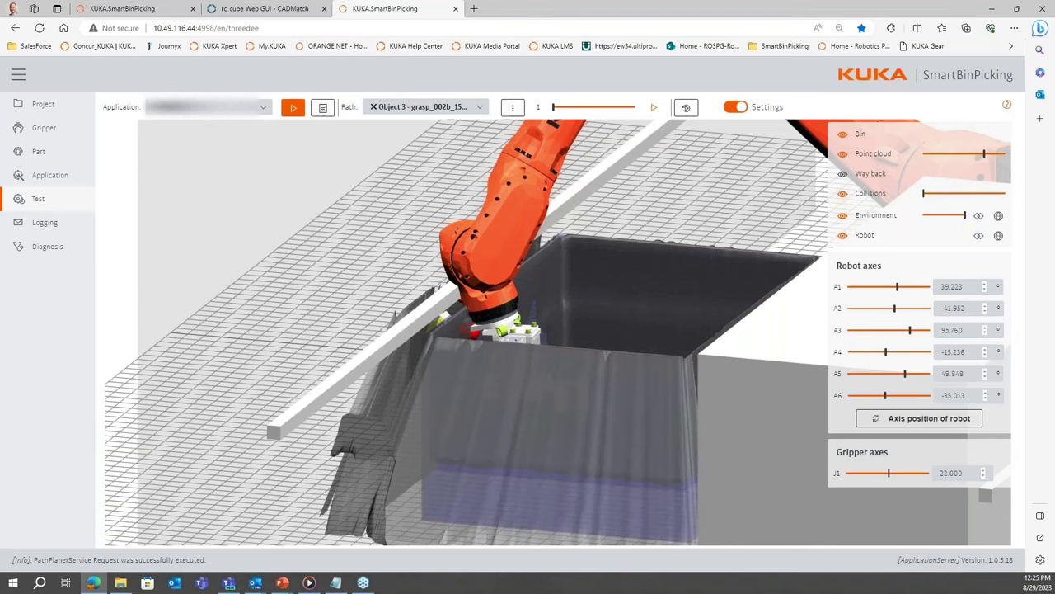
pyautogui.scroll(5, 496, 338)
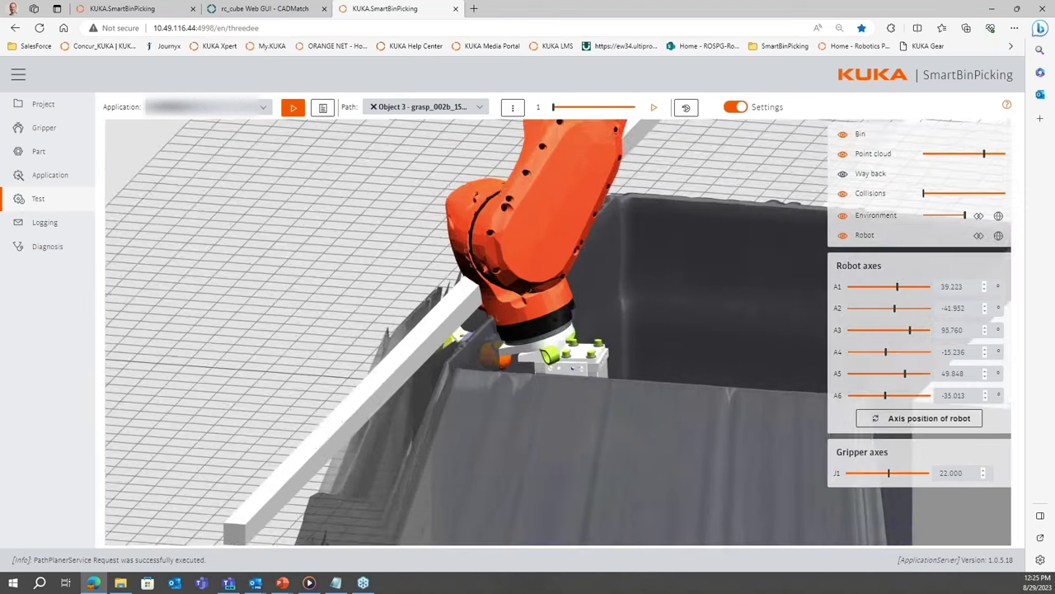
pyautogui.scroll(2, 449, 376)
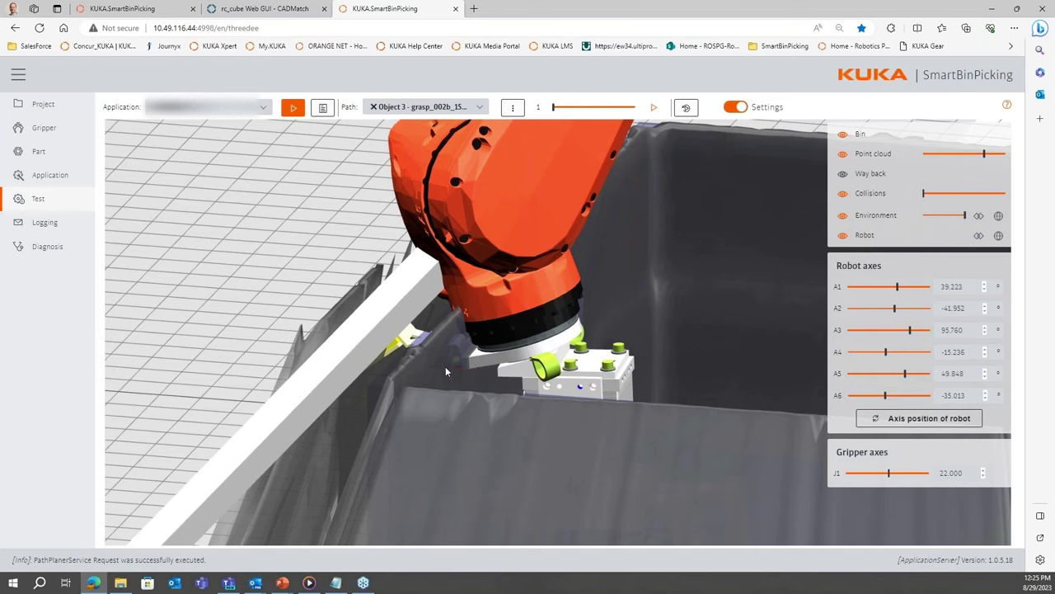
pyautogui.scroll(1, 477, 369)
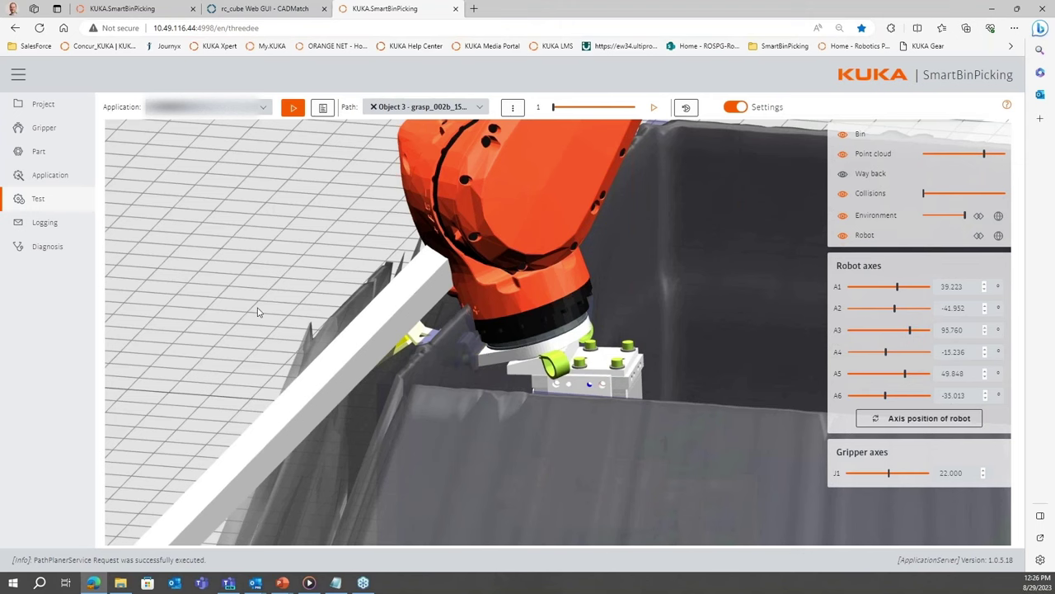
pyautogui.scroll(-3, 693, 251)
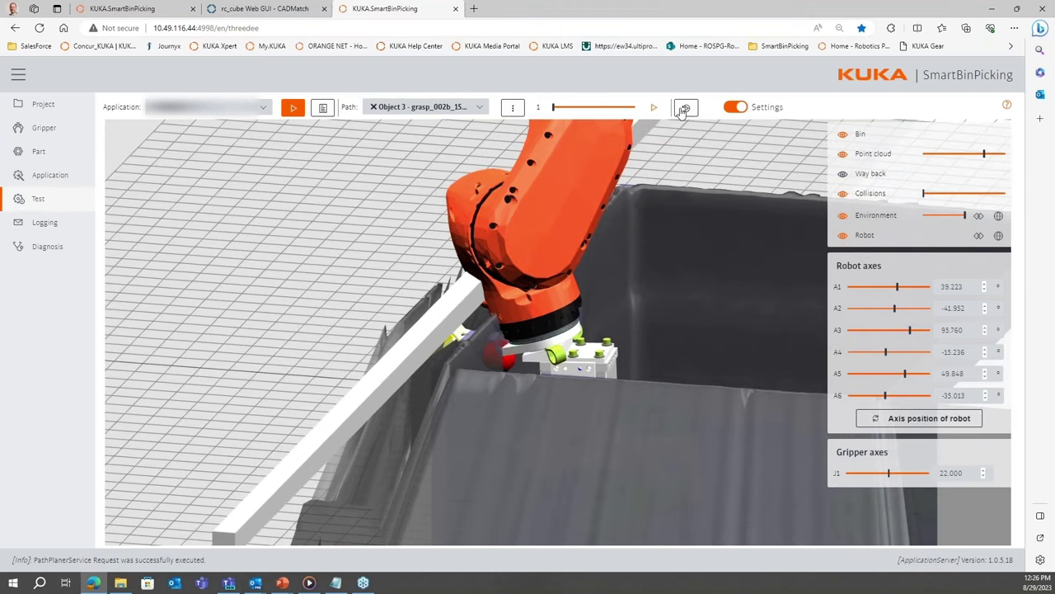
# Step: Review the request history up to page 4, checking the request states, and close it
pyautogui.click(684, 108)
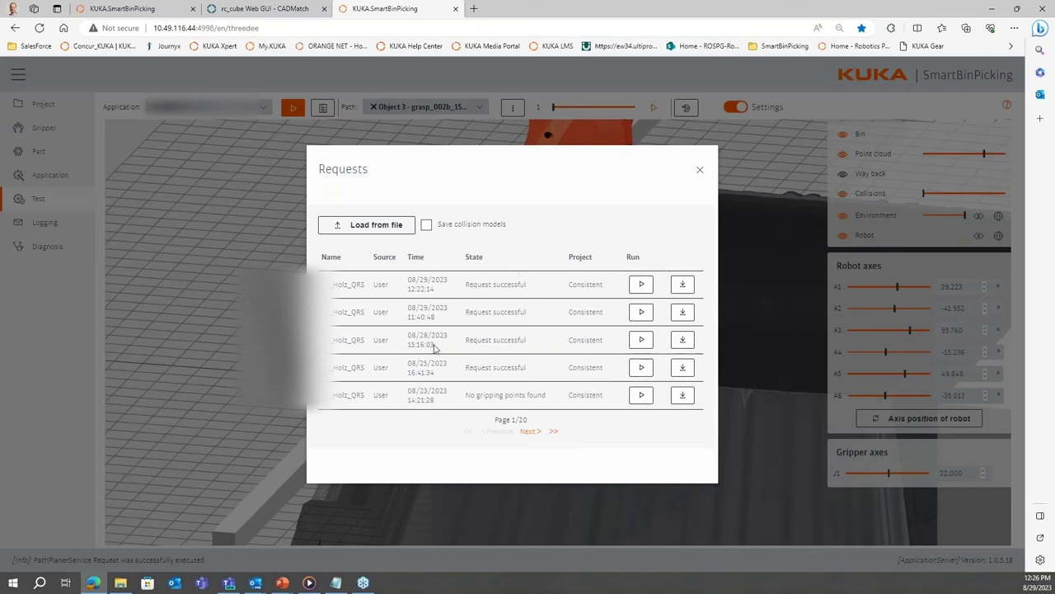
pyautogui.click(525, 433)
pyautogui.click(527, 432)
pyautogui.click(526, 432)
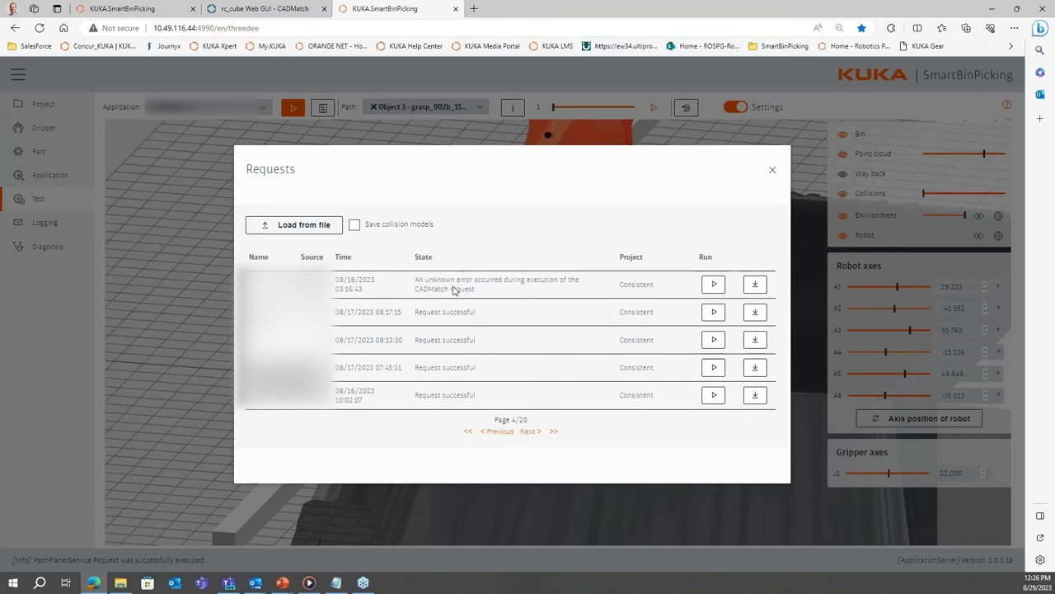
pyautogui.click(484, 432)
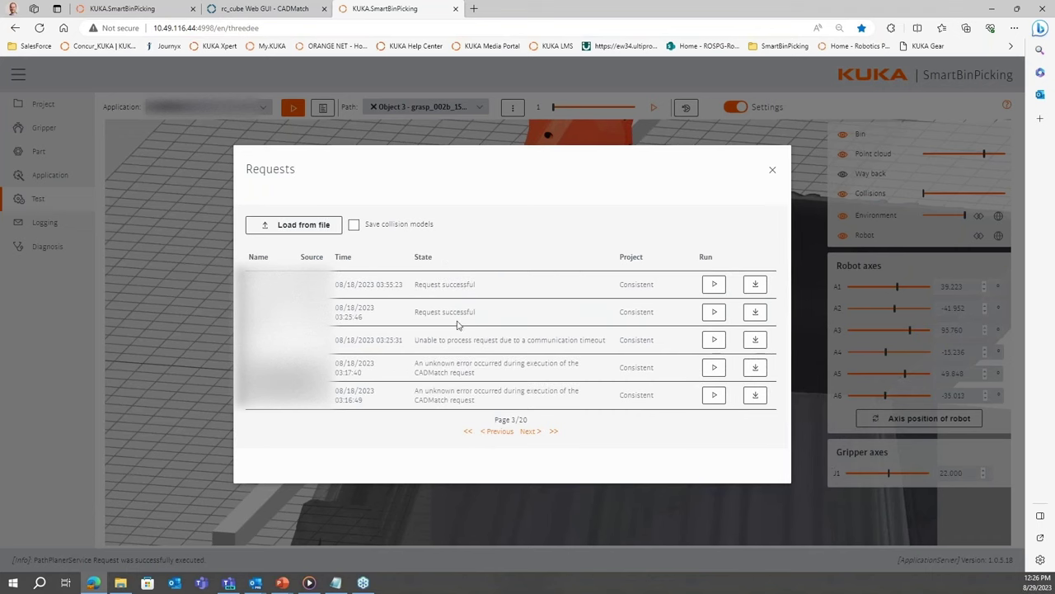
pyautogui.click(498, 432)
pyautogui.click(691, 171)
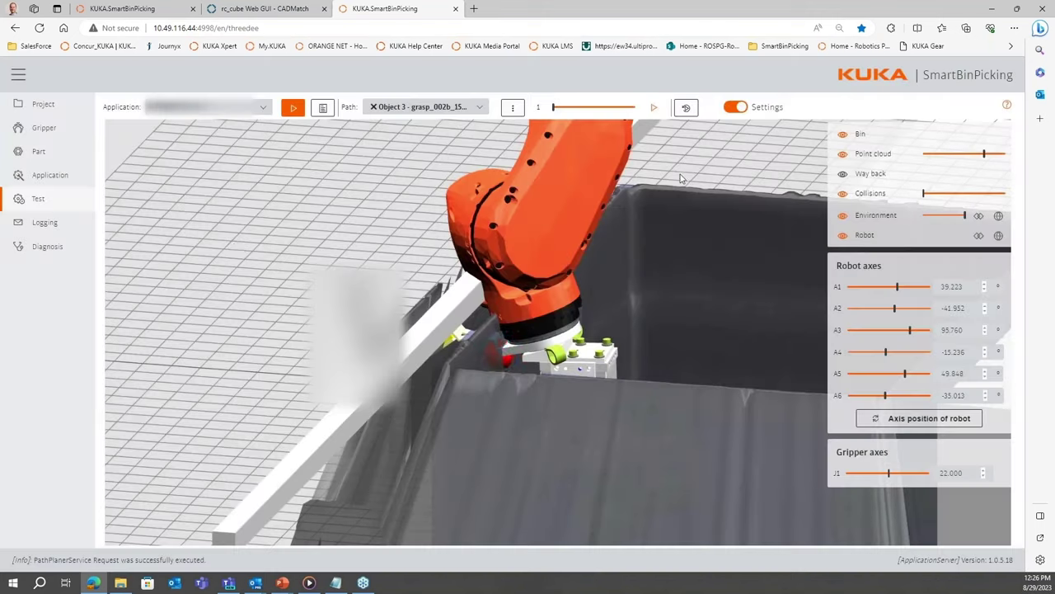
# Step: Open the Logging page, review the log files, and try the Application and PathPlanner log filters
pyautogui.click(46, 224)
pyautogui.scroll(-3, 753, 368)
pyautogui.scroll(3, 766, 365)
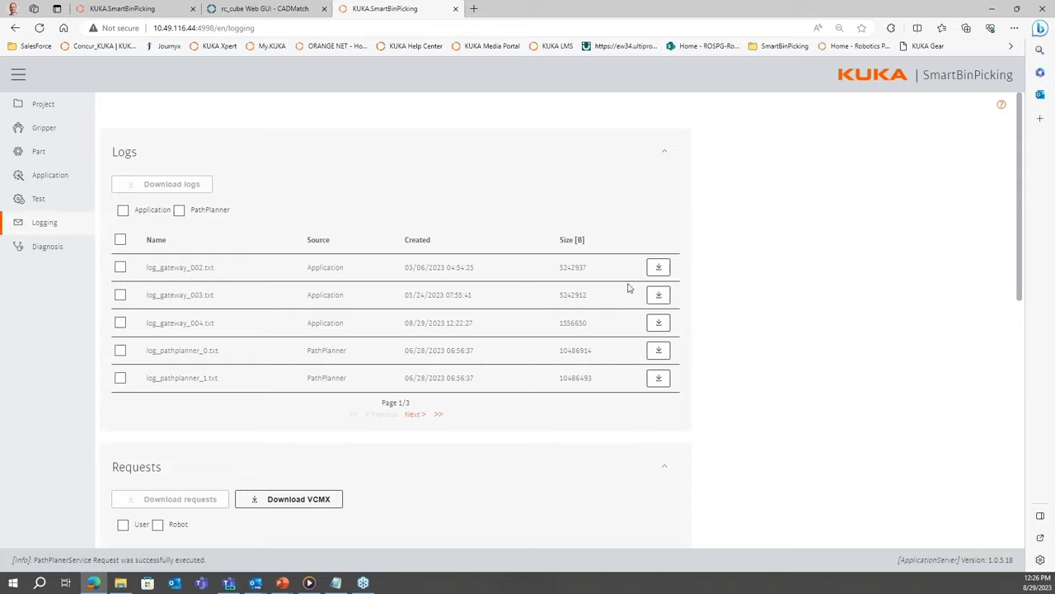
pyautogui.scroll(-3, 660, 291)
pyautogui.scroll(2, 492, 315)
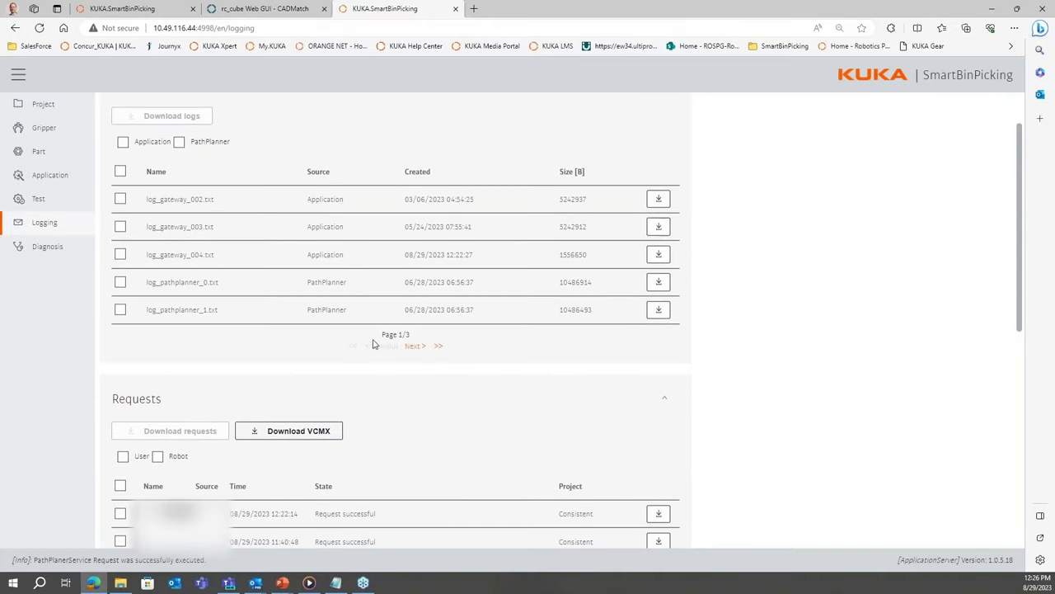
pyautogui.click(123, 143)
pyautogui.click(123, 143)
pyautogui.click(180, 142)
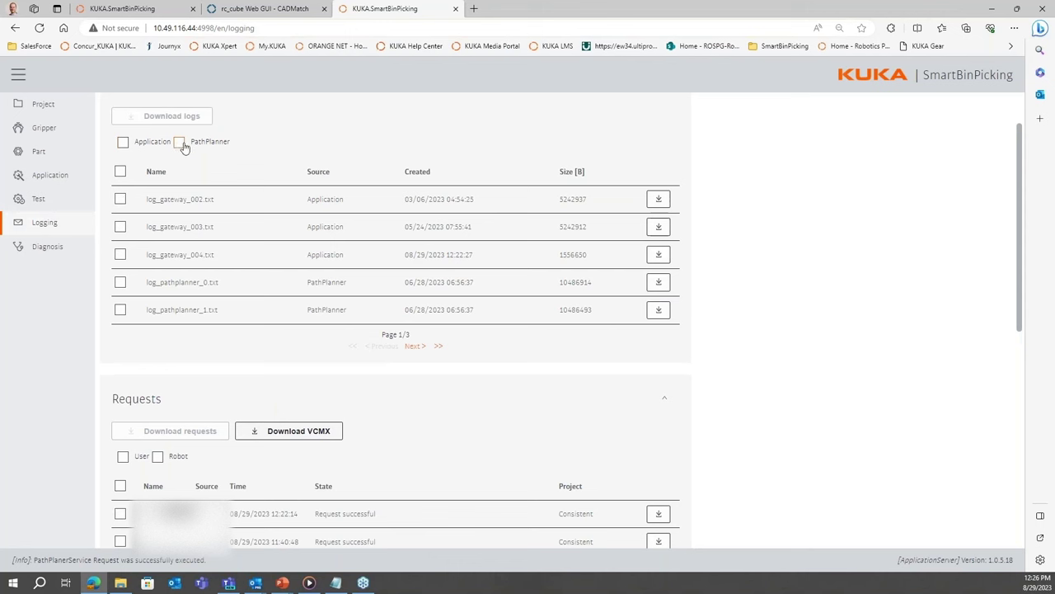
# Step: Review the Requests and Session log sections of the Logging page and return to the Logs section
pyautogui.scroll(-2, 545, 363)
pyautogui.scroll(-3, 465, 313)
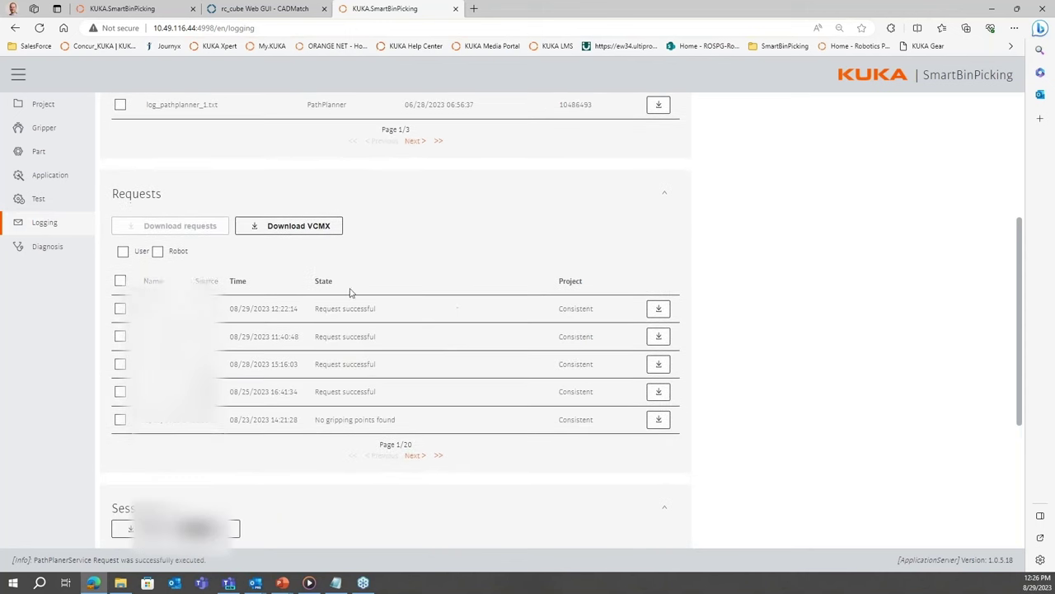
pyautogui.scroll(-5, 467, 386)
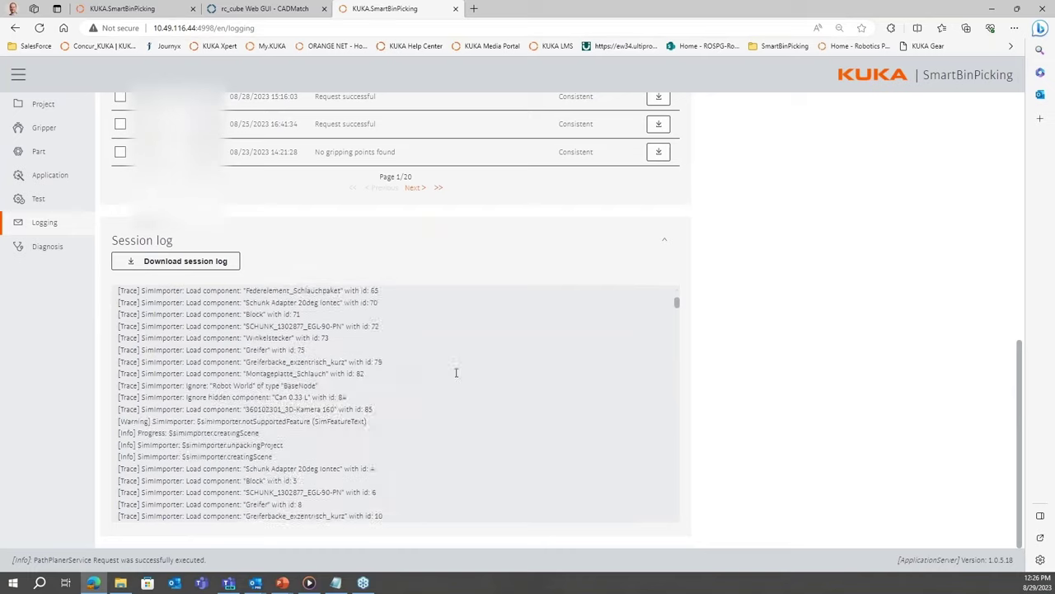
pyautogui.scroll(1, 751, 328)
pyautogui.scroll(3, 751, 328)
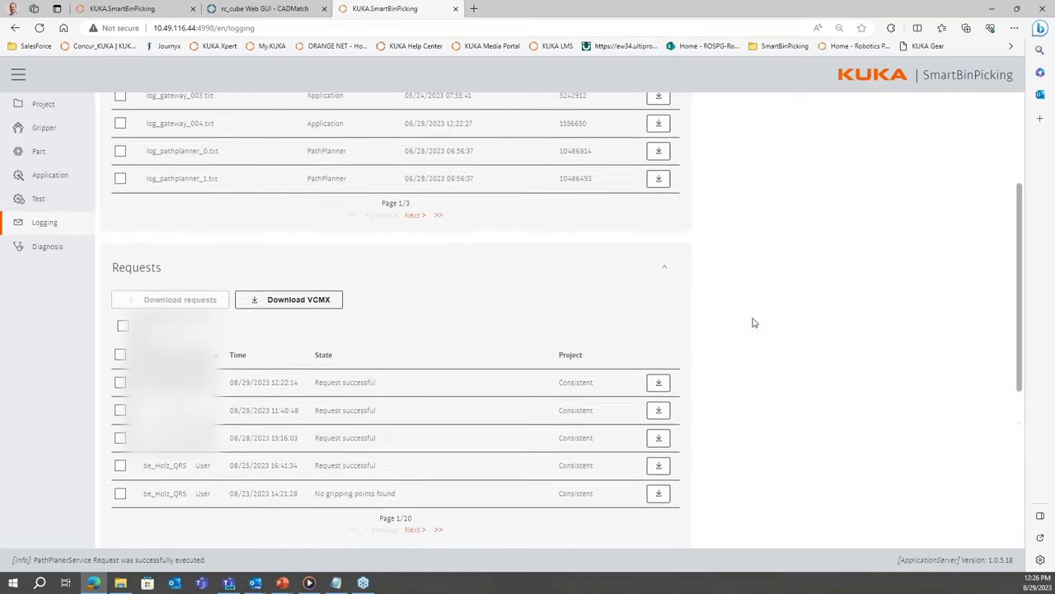
pyautogui.scroll(2, 748, 314)
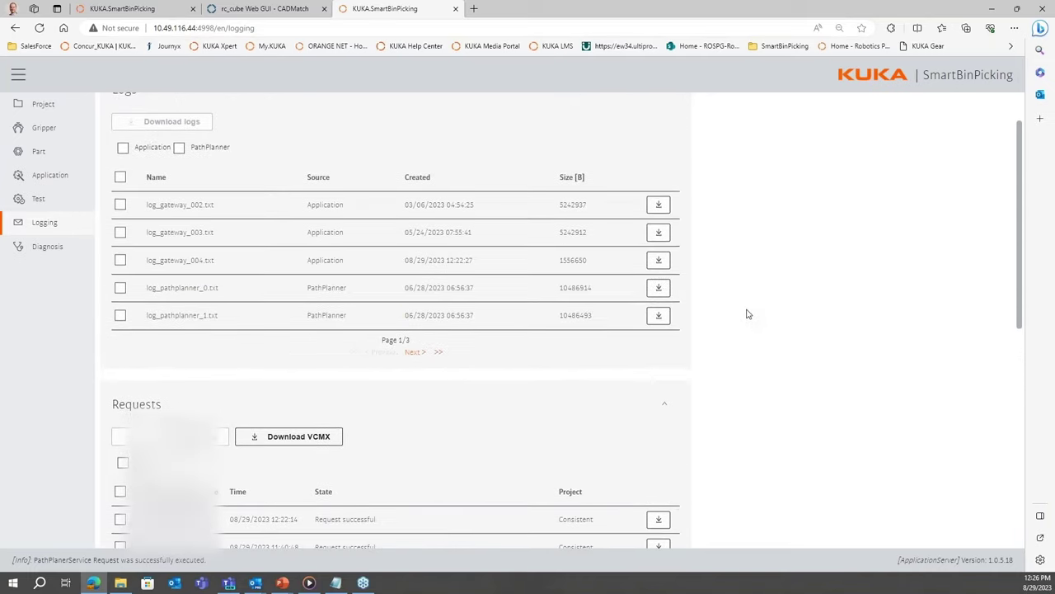
# Step: Open the Diagnosis page to check the status of the system components
pyautogui.click(58, 256)
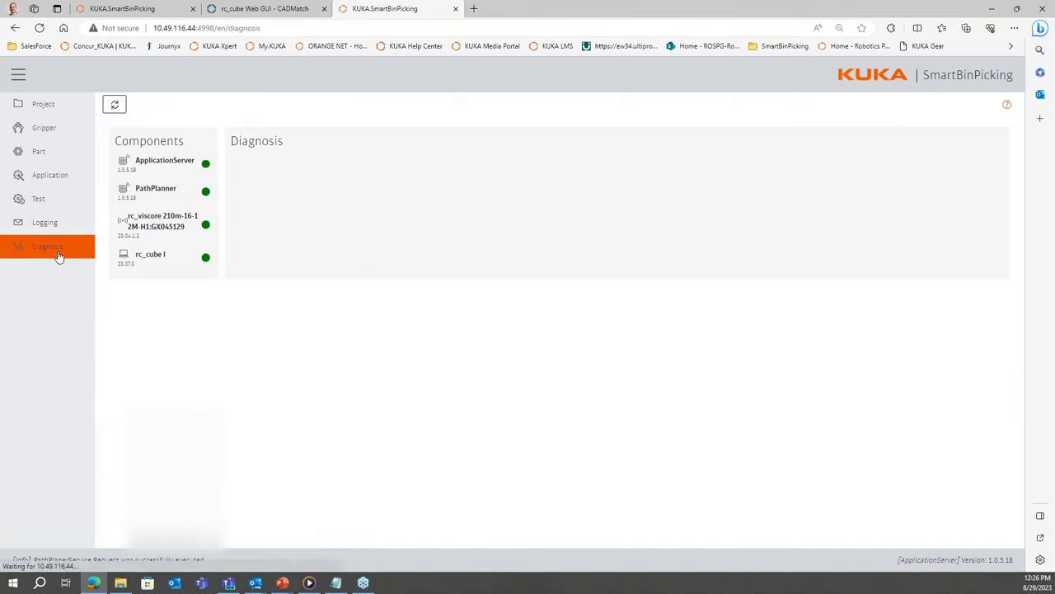